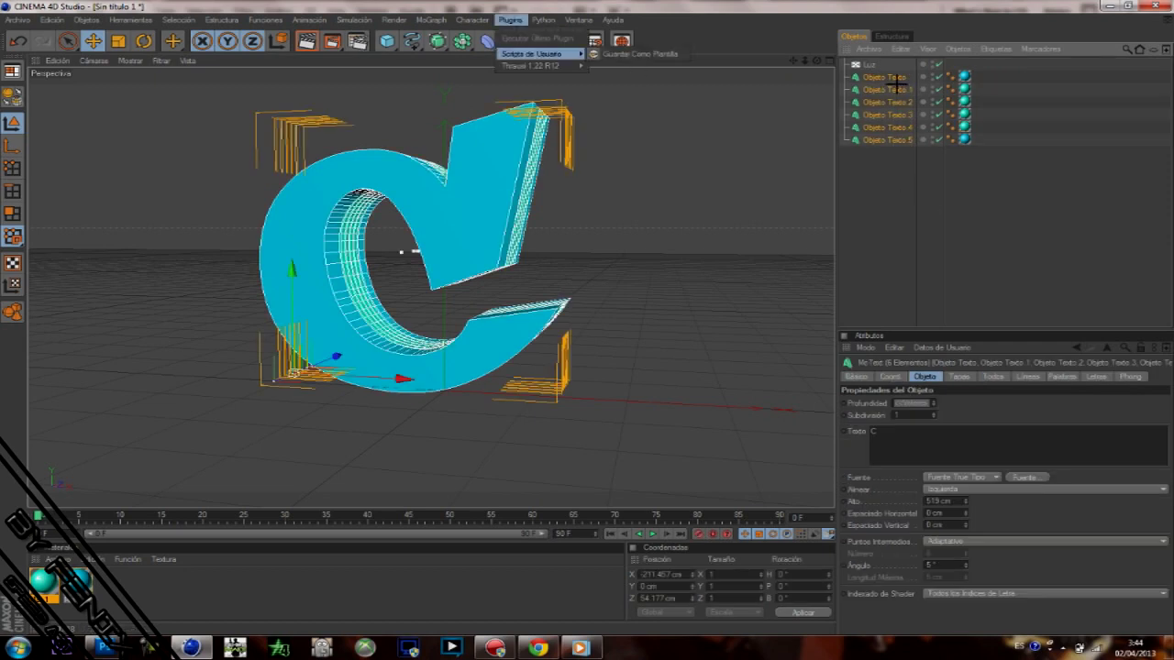
# Break the six C text objects into 50 random pieces with the Thrausi plugin.
pyautogui.click(610, 228)
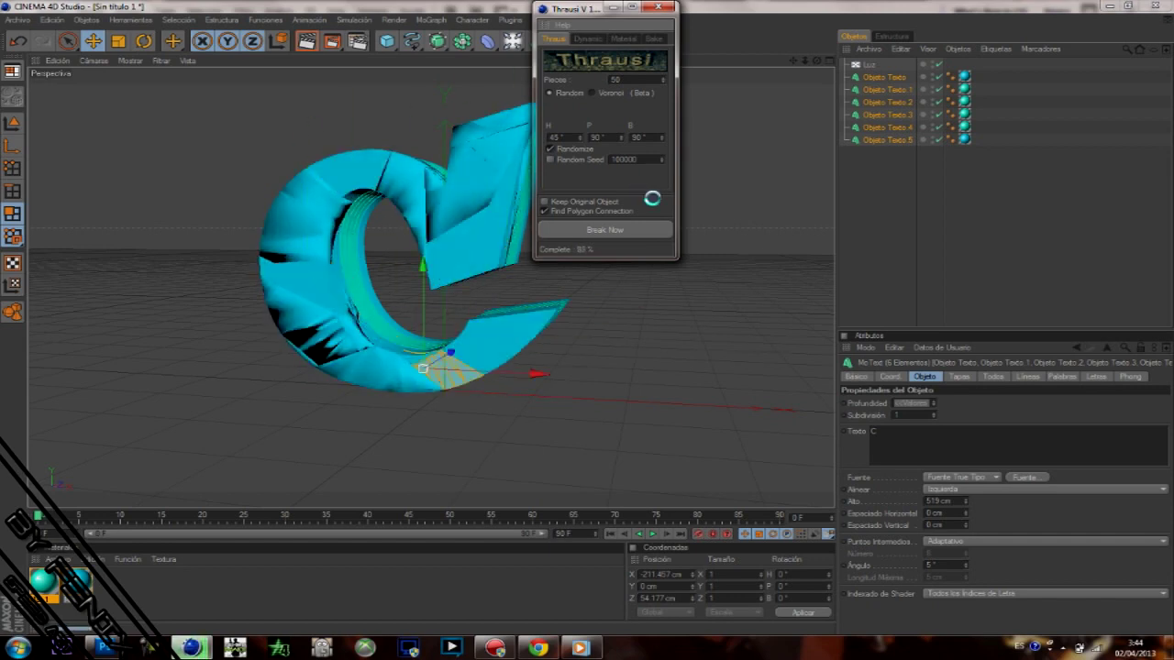
pyautogui.press('Escape')
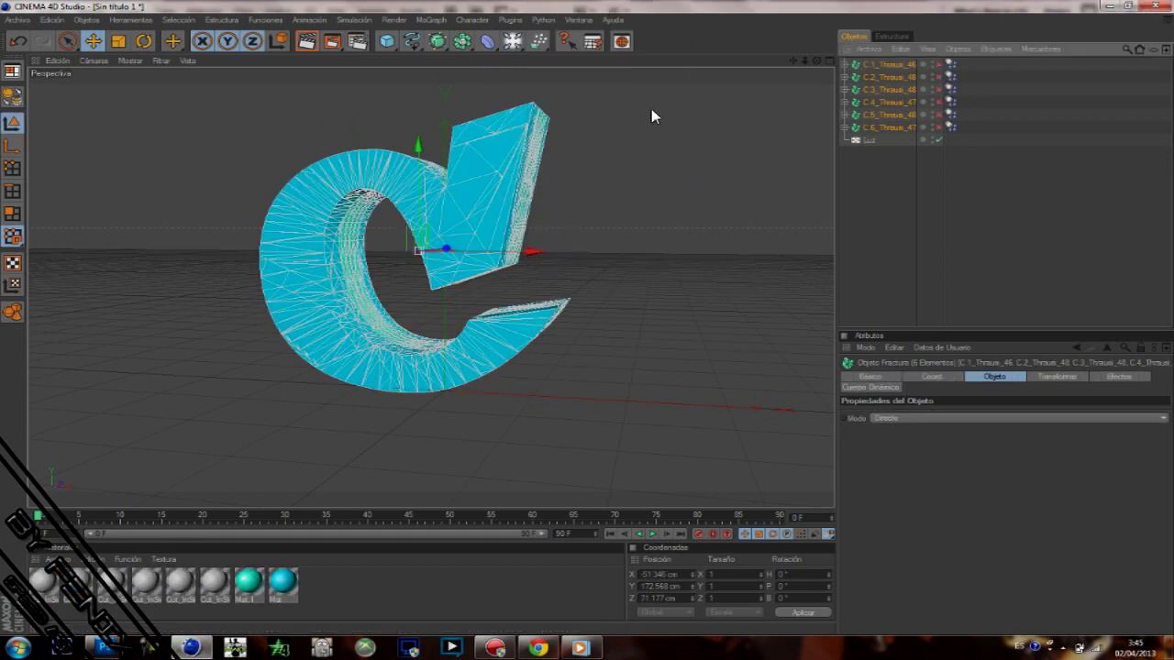
# Review the render settings for global illumination, options, saving, output and ambient occlusion.
pyautogui.click(142, 103)
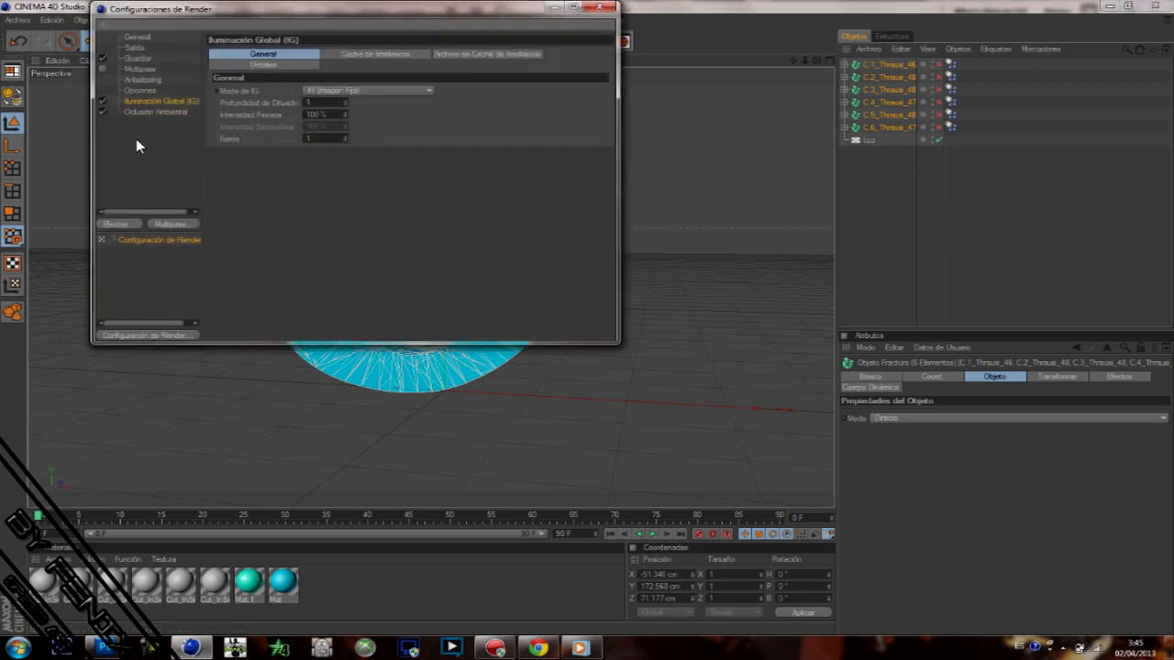
pyautogui.click(140, 93)
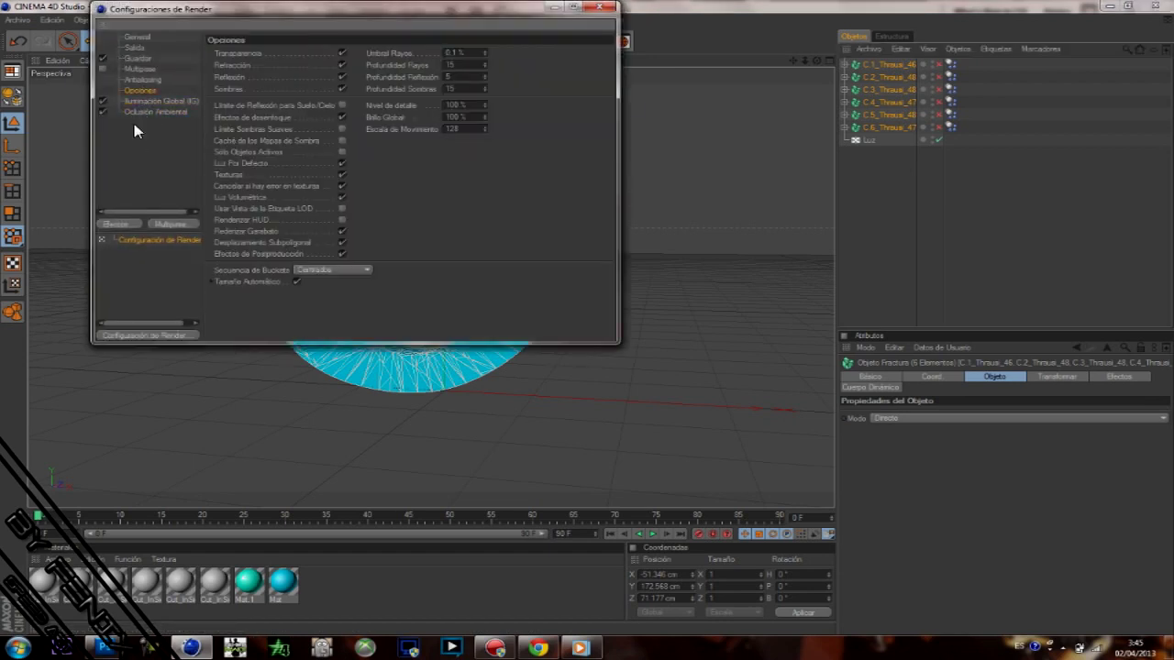
pyautogui.press('Up')
pyautogui.press('Up')
pyautogui.press('Up')
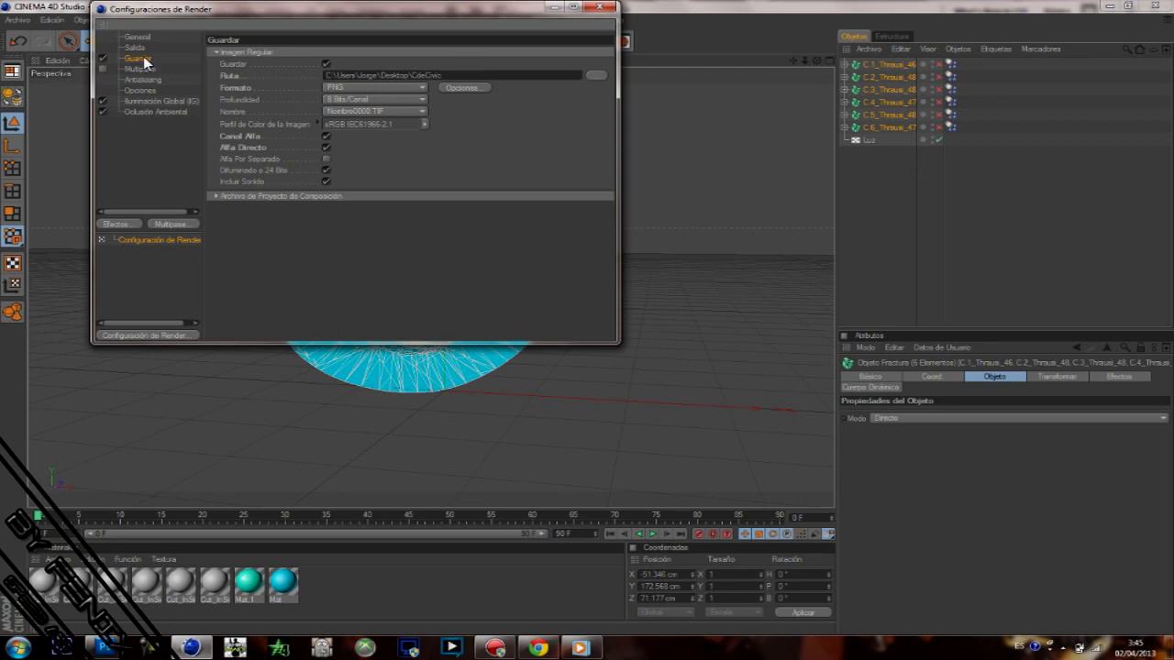
pyautogui.click(144, 49)
pyautogui.click(150, 111)
pyautogui.click(123, 224)
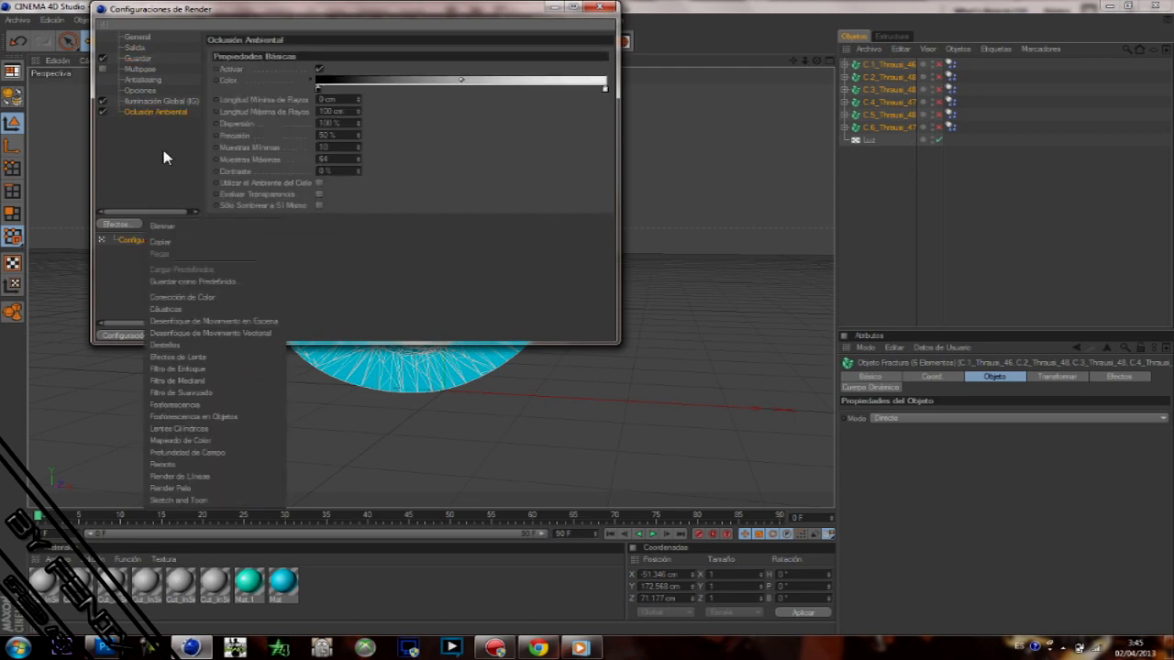
pyautogui.click(600, 7)
# Play the shatter simulation to frame 4 and render the perspective view.
pyautogui.click(652, 533)
pyautogui.hotkey('ctrl', 'r')
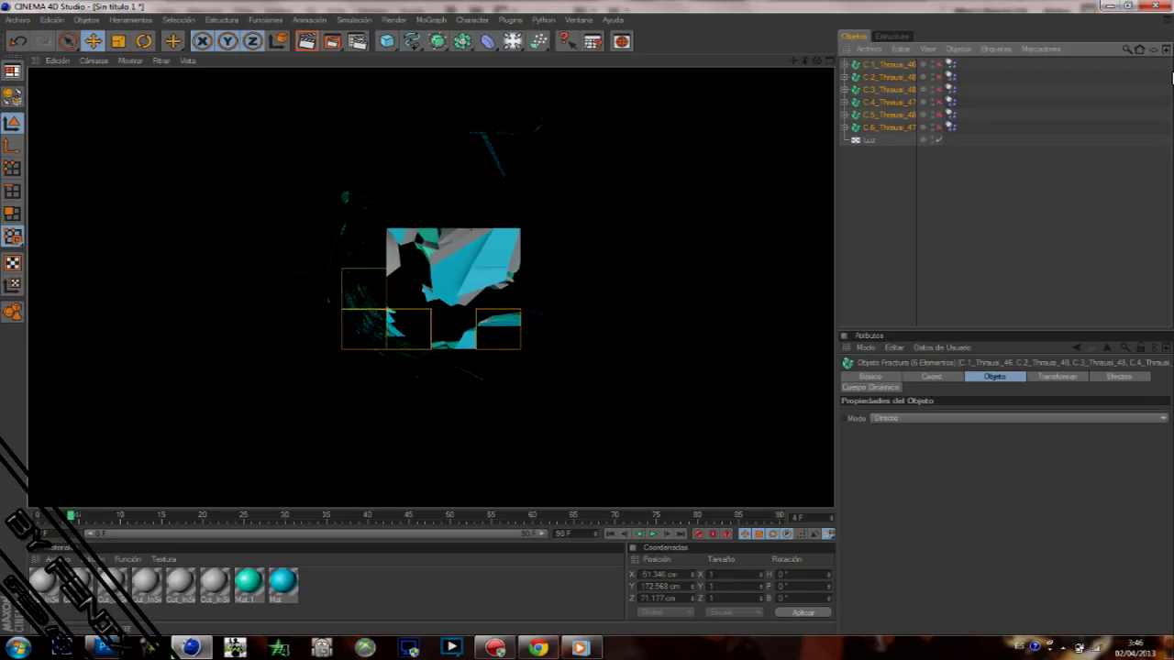
pyautogui.click(582, 648)
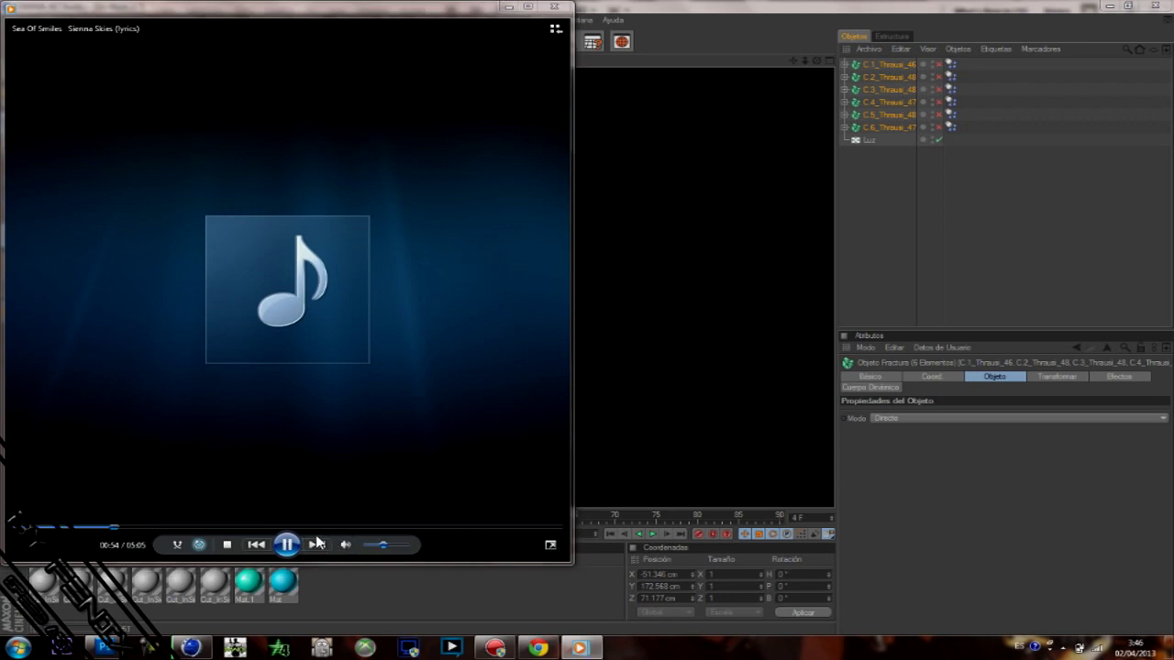
pyautogui.moveTo(149, 527); pyautogui.dragTo(260, 528)
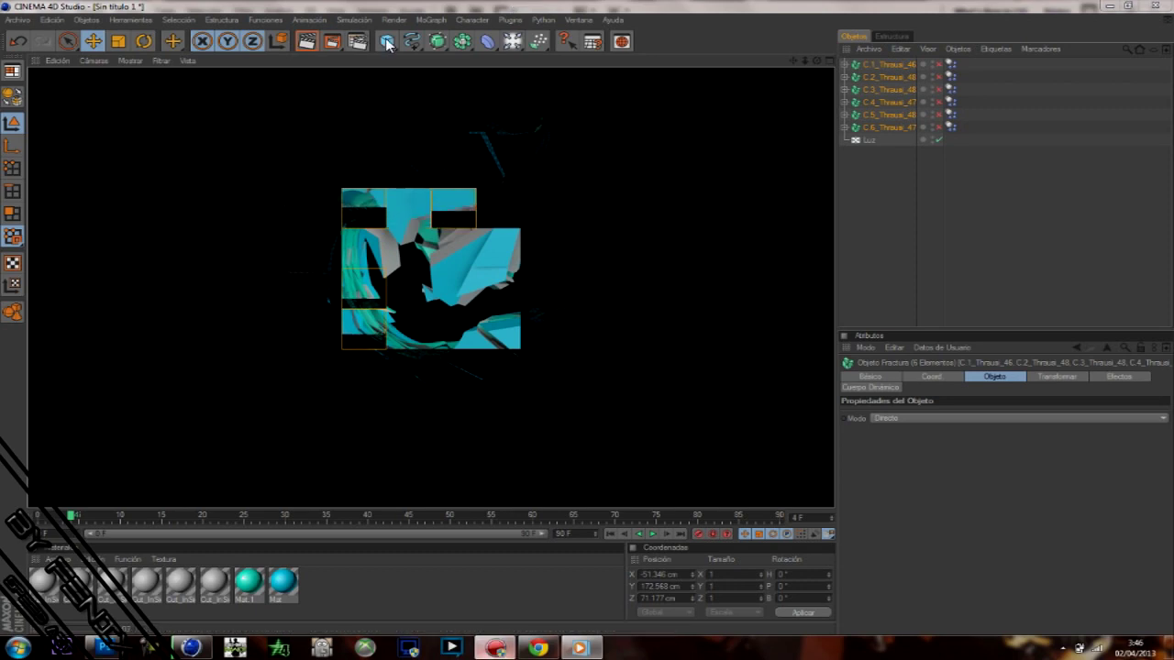
pyautogui.click(496, 648)
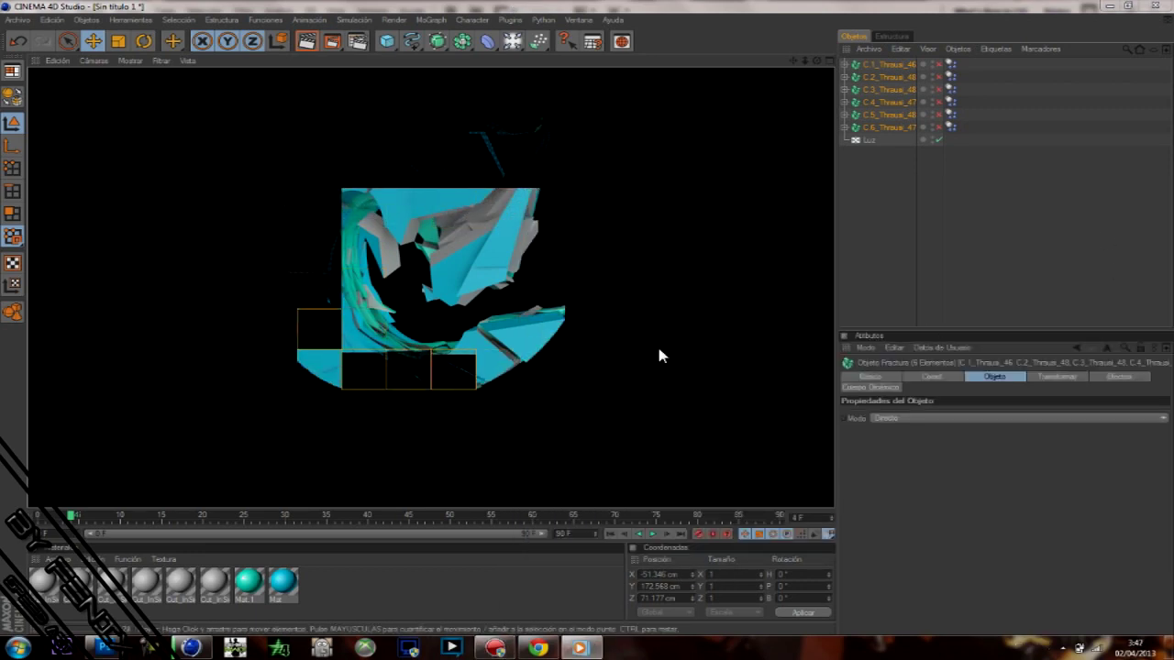
# Render frame 4 of the shattered C to the Picture Viewer and minimise the viewer.
pyautogui.hotkey('shift', 'r')
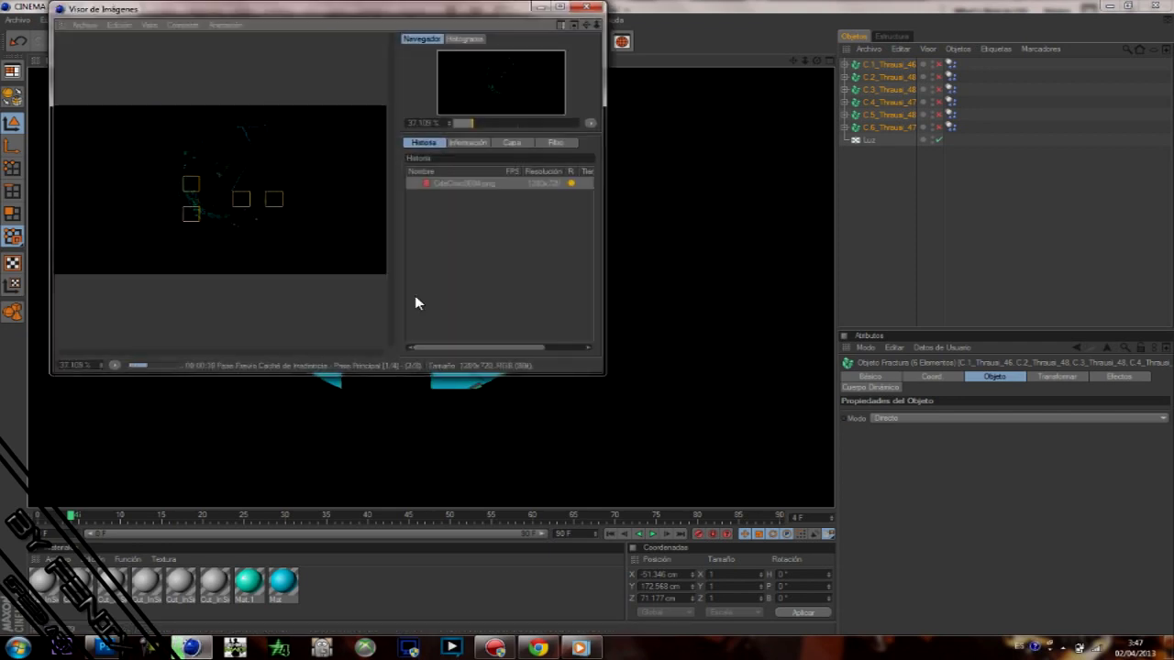
pyautogui.press('XF86AudioLowerVolume')
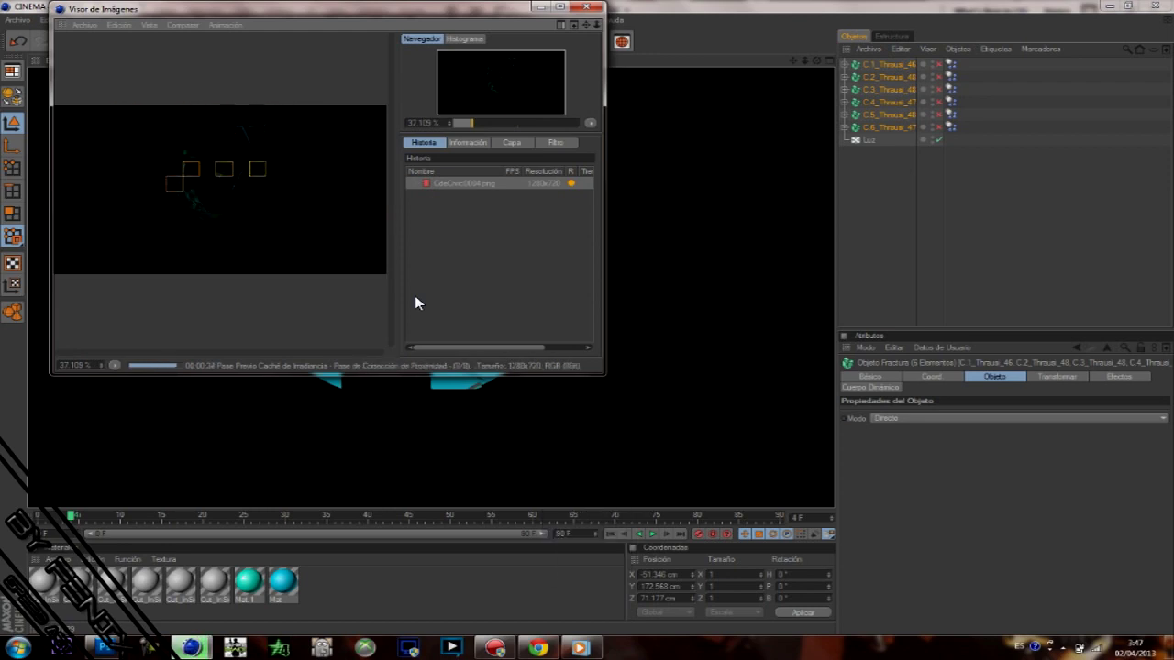
pyautogui.click(542, 7)
# Try an Envolver Spline deformer with Desfase 48 % and Desde 54 %, and discard it.
pyautogui.click(488, 40)
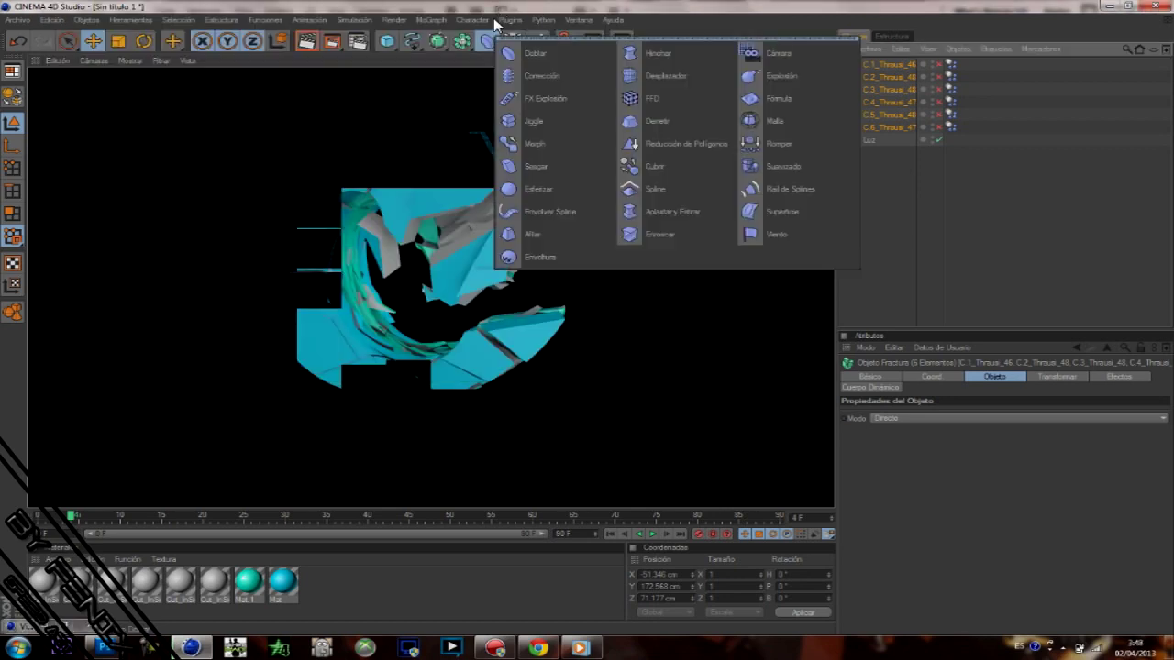
pyautogui.click(549, 212)
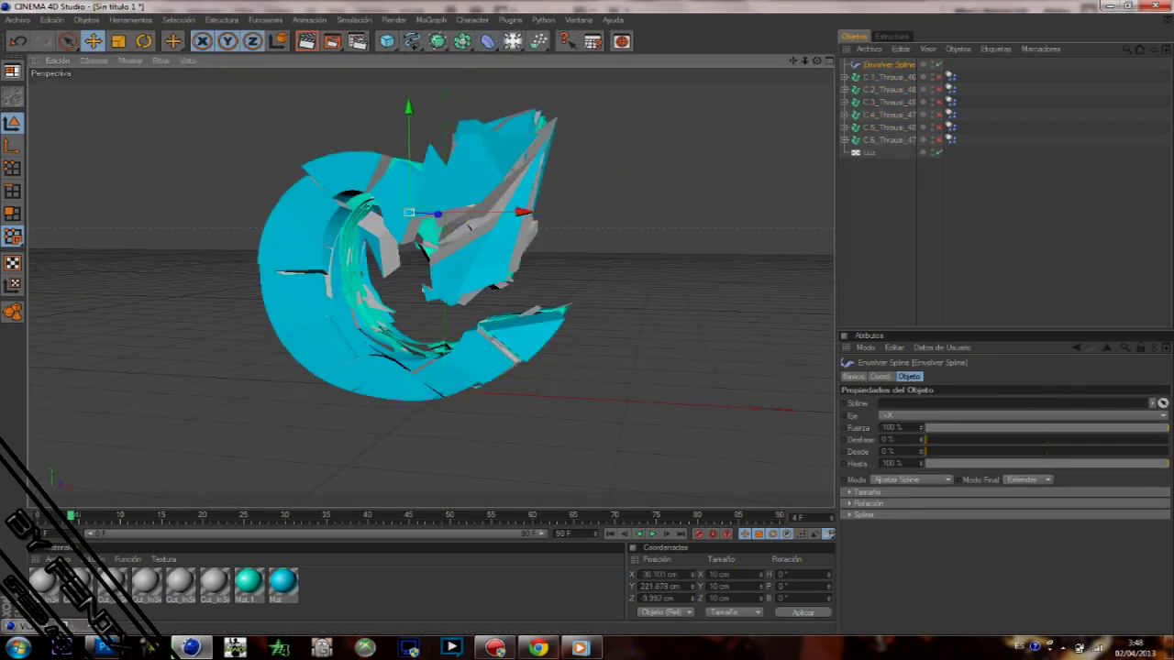
pyautogui.click(974, 440)
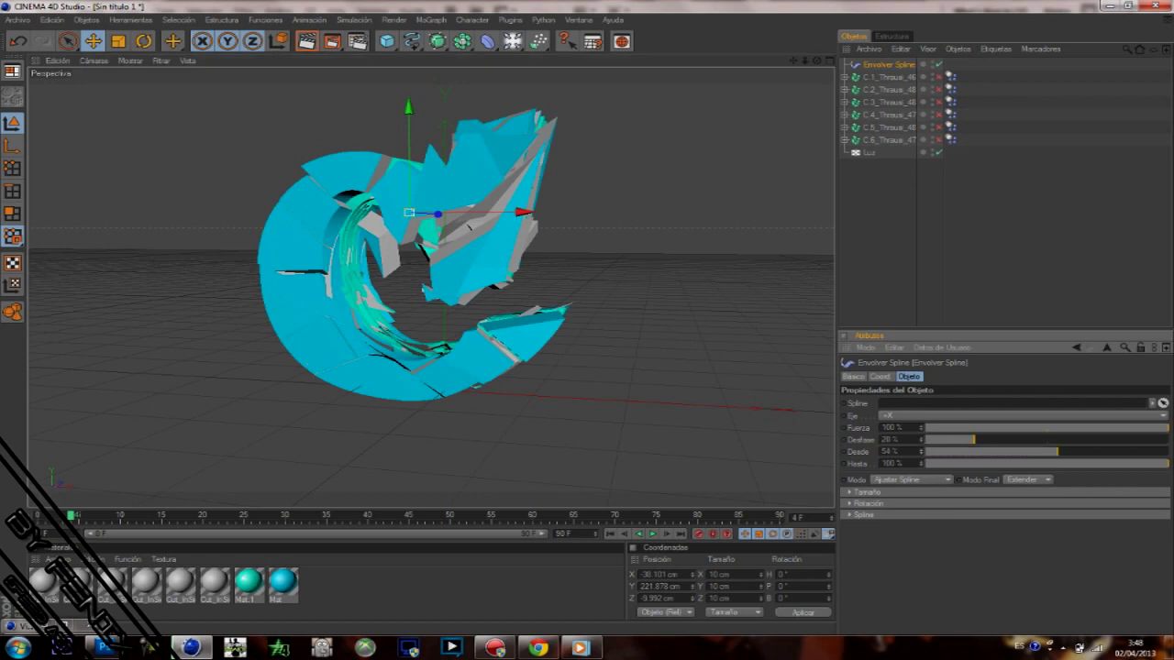
pyautogui.click(866, 493)
pyautogui.click(1059, 512)
pyautogui.moveTo(524, 212); pyautogui.dragTo(531, 212)
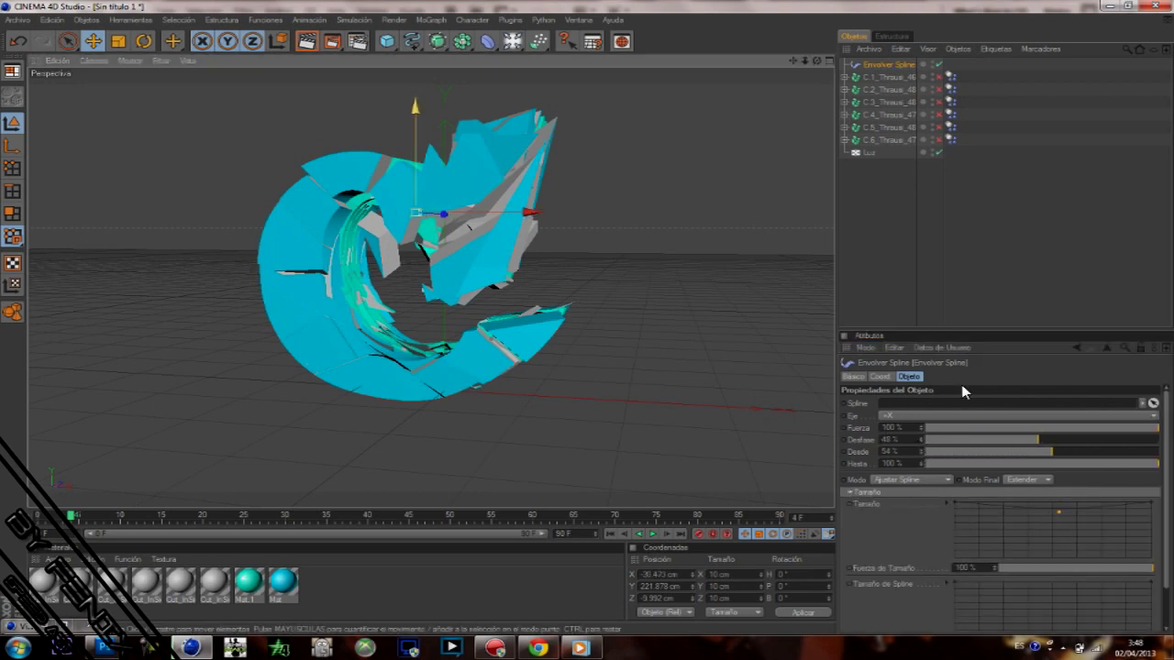
pyautogui.click(888, 65)
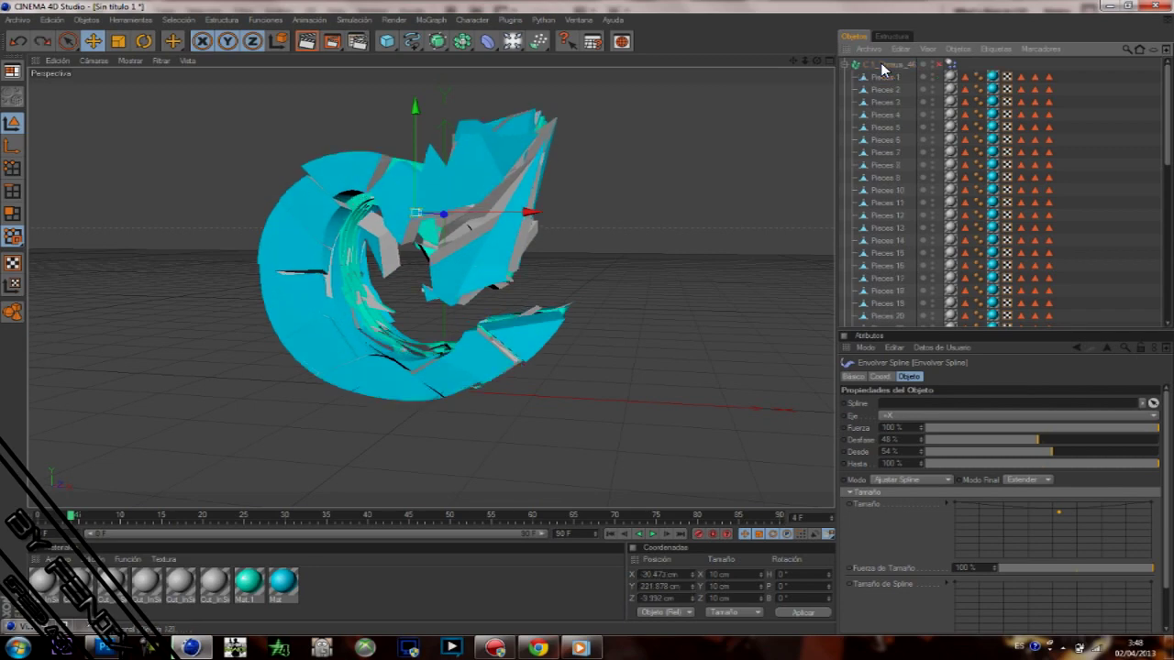
pyautogui.hotkey('ctrl', 'z')
pyautogui.press('Delete')
pyautogui.moveTo(998, 152); pyautogui.dragTo(882, 67)
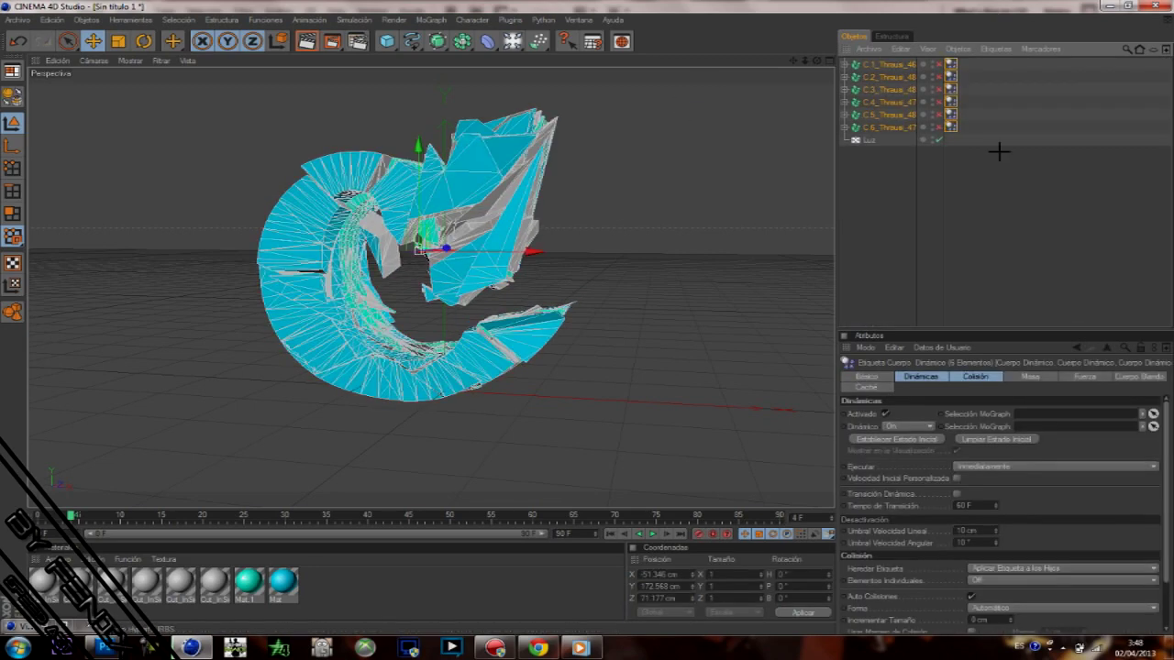
pyautogui.click(440, 38)
pyautogui.click(466, 36)
pyautogui.click(488, 40)
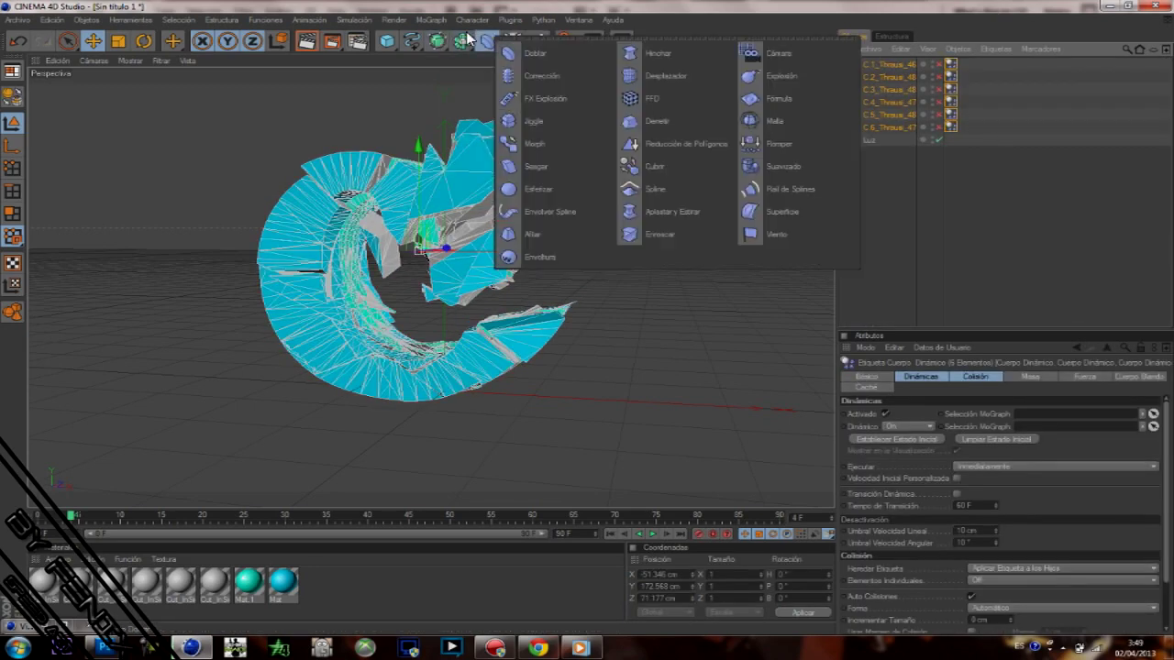
pyautogui.click(512, 41)
pyautogui.click(537, 42)
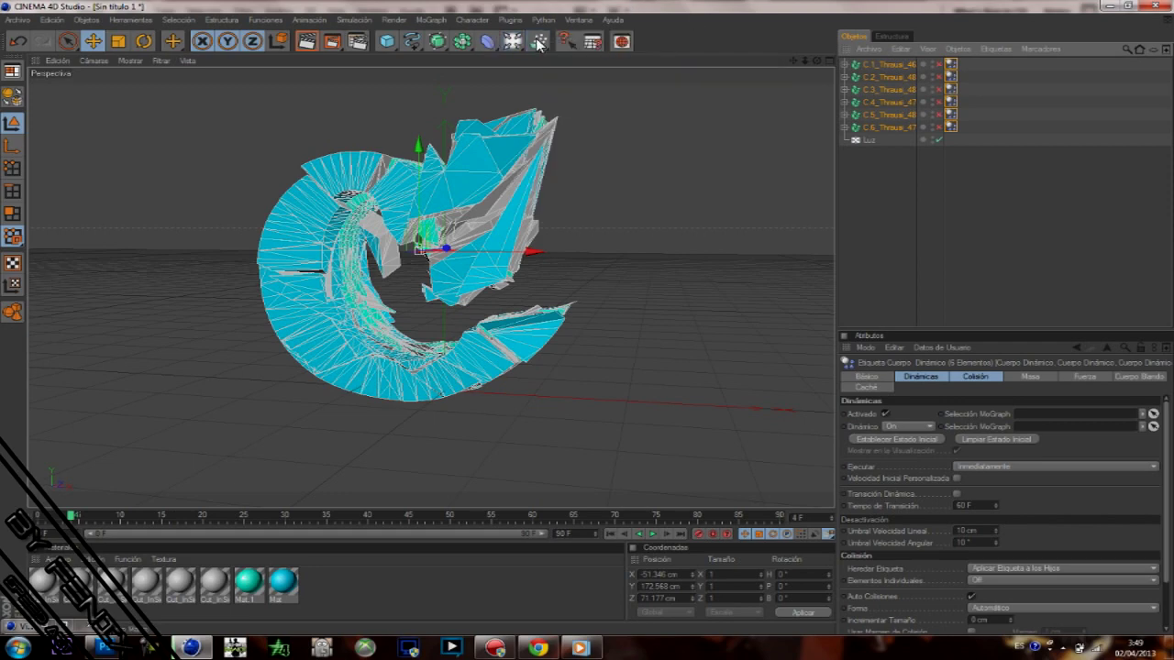
pyautogui.click(387, 42)
# Try placing a B-Spline near the shattered letter and delete the spline object.
pyautogui.click(410, 42)
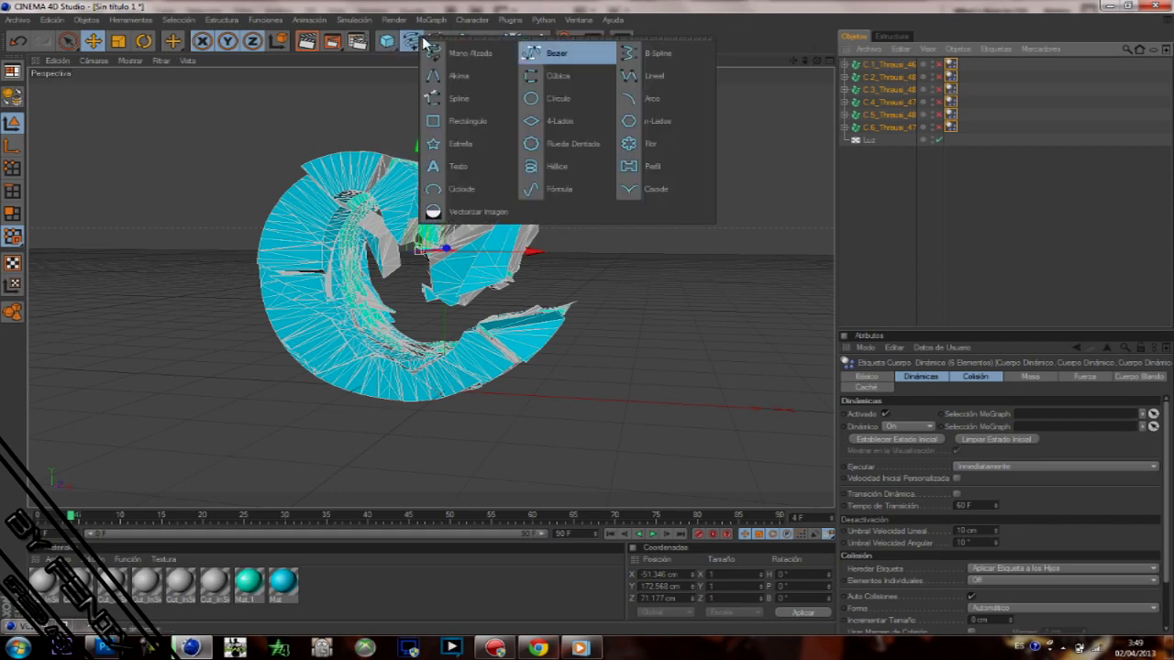
pyautogui.click(628, 56)
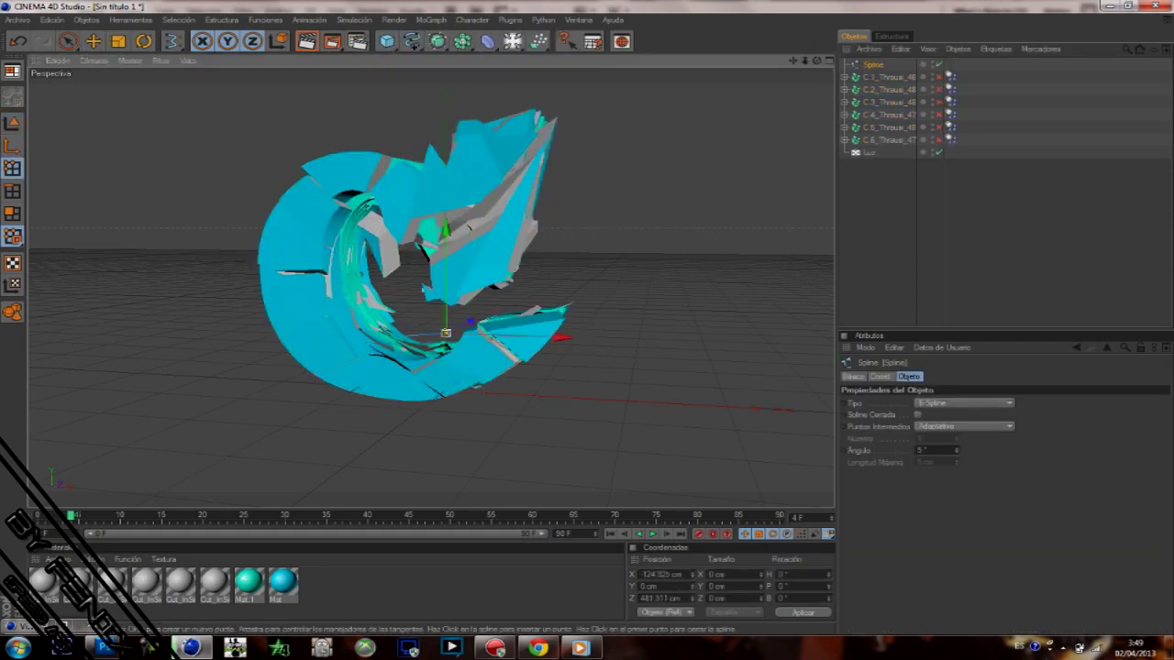
pyautogui.click(881, 377)
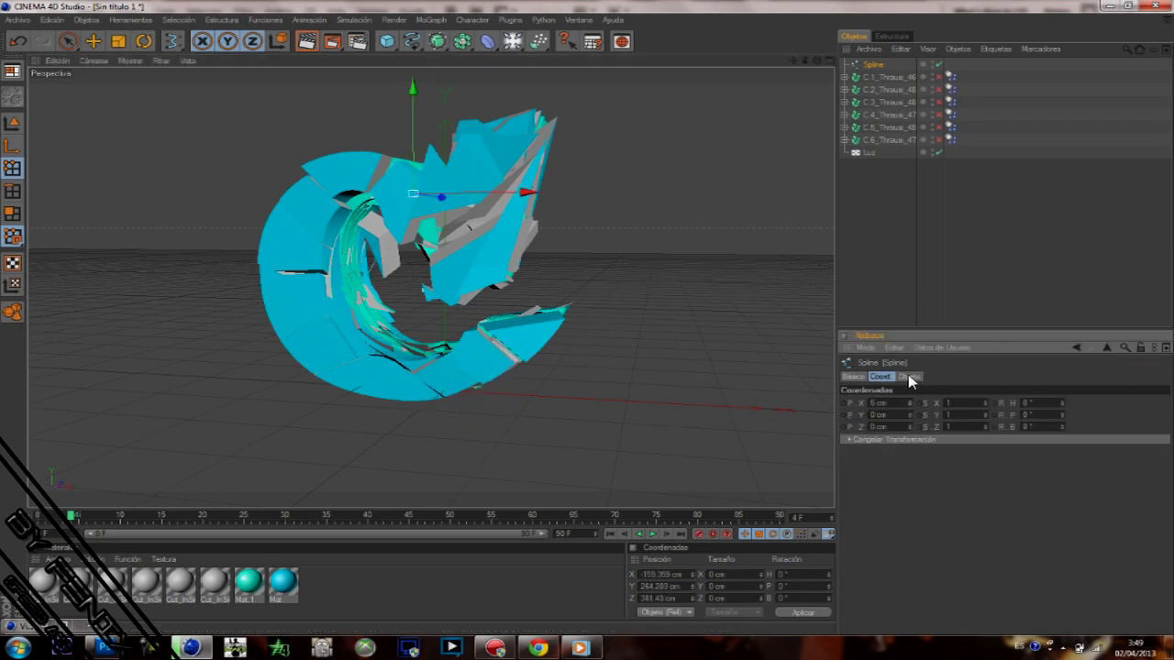
pyautogui.click(854, 377)
pyautogui.moveTo(873, 65); pyautogui.dragTo(407, 118)
pyautogui.press('Delete')
pyautogui.click(845, 65)
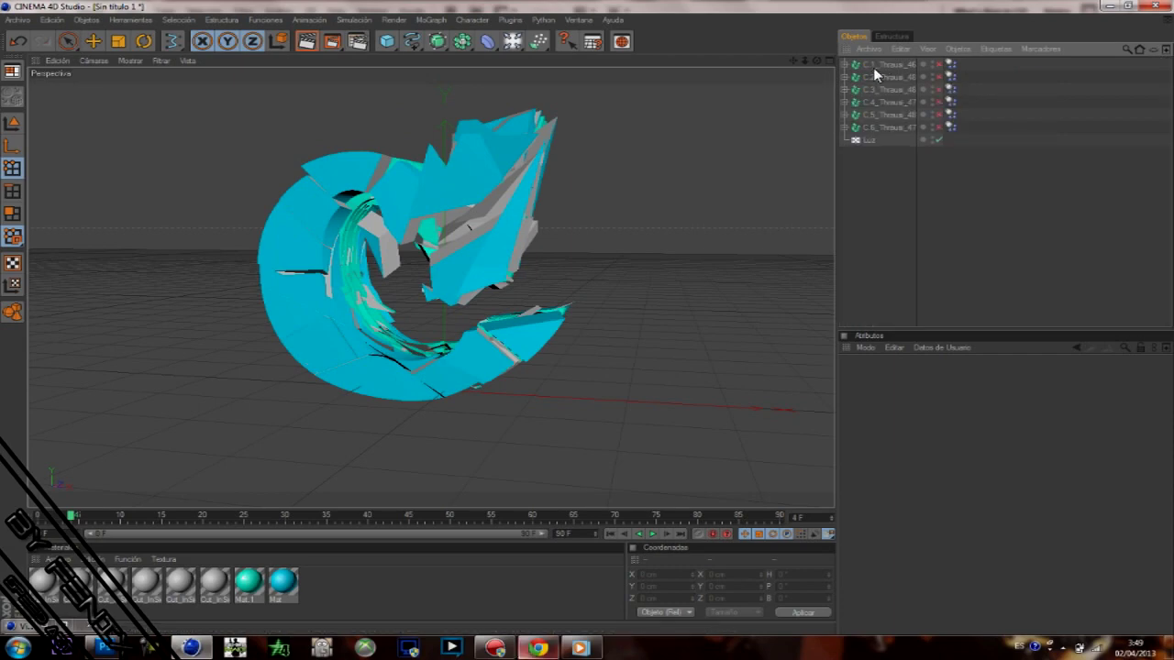
# Switch to Photoshop and create a new document named hppybcc.
pyautogui.click(105, 647)
pyautogui.click(50, 11)
pyautogui.click(57, 37)
pyautogui.click(864, 496)
pyautogui.click(50, 11)
pyautogui.click(61, 25)
pyautogui.write('hpp')
pyautogui.press('Return')
# Open the cc By FnX and FeNiX CC Pack files from the EP 2 KILLCAMS folder on the desktop.
pyautogui.click(48, 11)
pyautogui.click(55, 37)
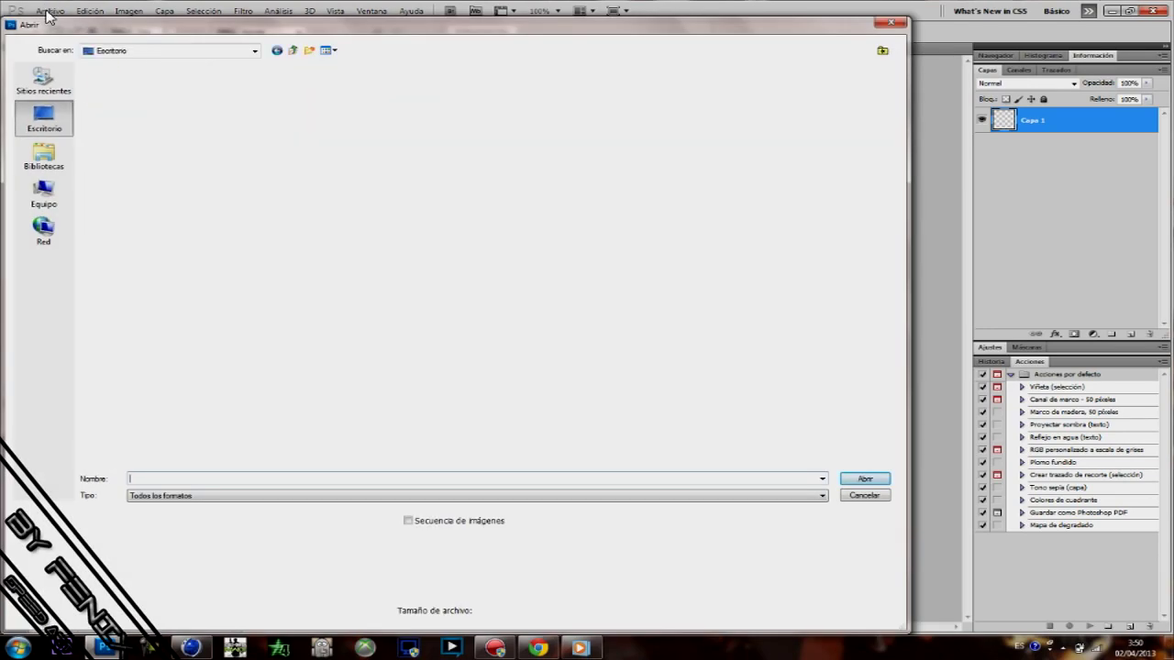
pyautogui.scroll(-2, 598, 254)
pyautogui.doubleClick(597, 252)
pyautogui.click(44, 119)
pyautogui.doubleClick(606, 341)
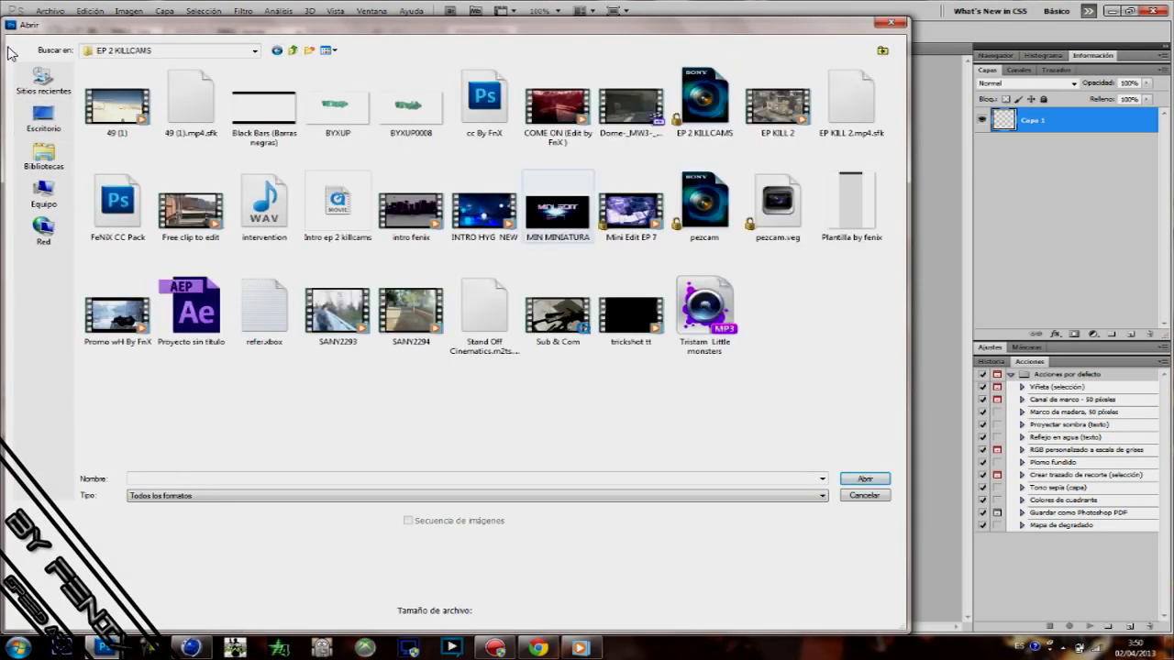
pyautogui.click(485, 103)
pyautogui.doubleClick(492, 135)
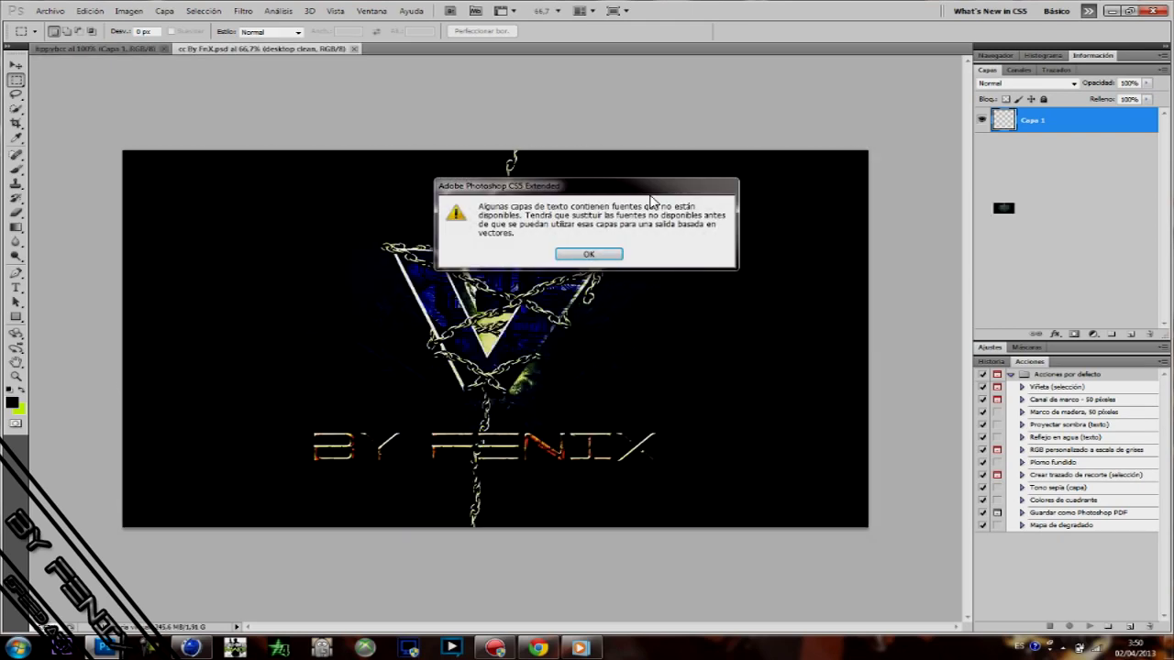
pyautogui.click(590, 255)
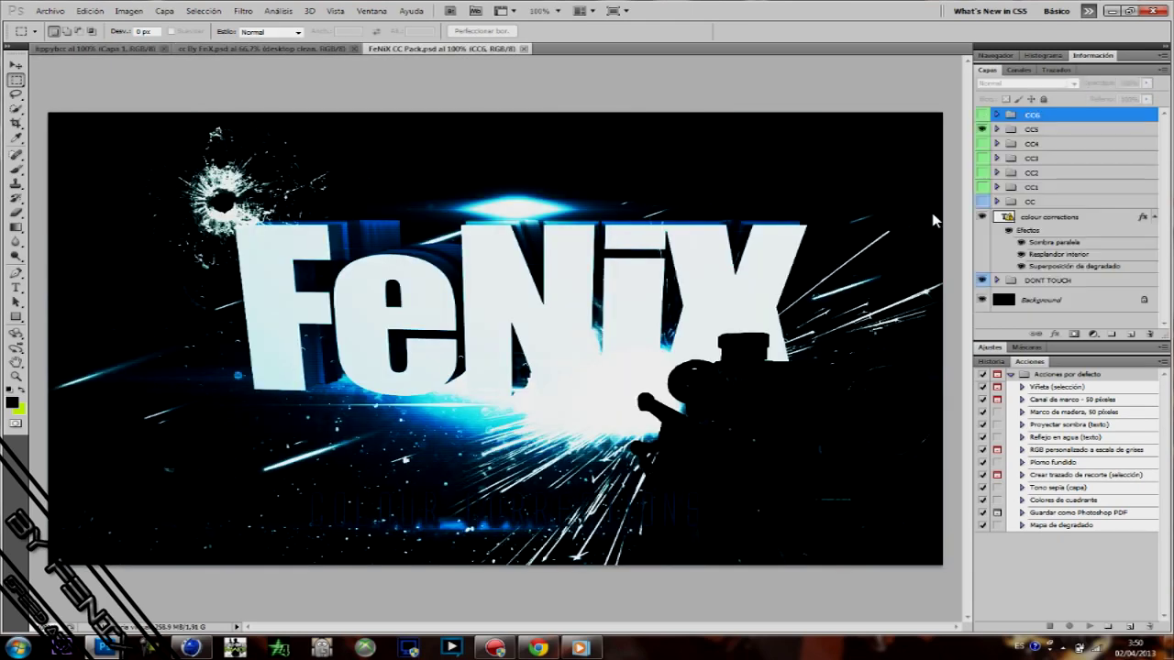
# Duplicate the CC6 through CC groups from FeNiX CC Pack into the hppybcc document.
pyautogui.keyDown('shift'); pyautogui.click(1040, 203); pyautogui.keyUp('shift')
pyautogui.rightClick(1036, 151)
pyautogui.click(1064, 175)
pyautogui.click(519, 188)
pyautogui.click(425, 201)
pyautogui.click(575, 140)
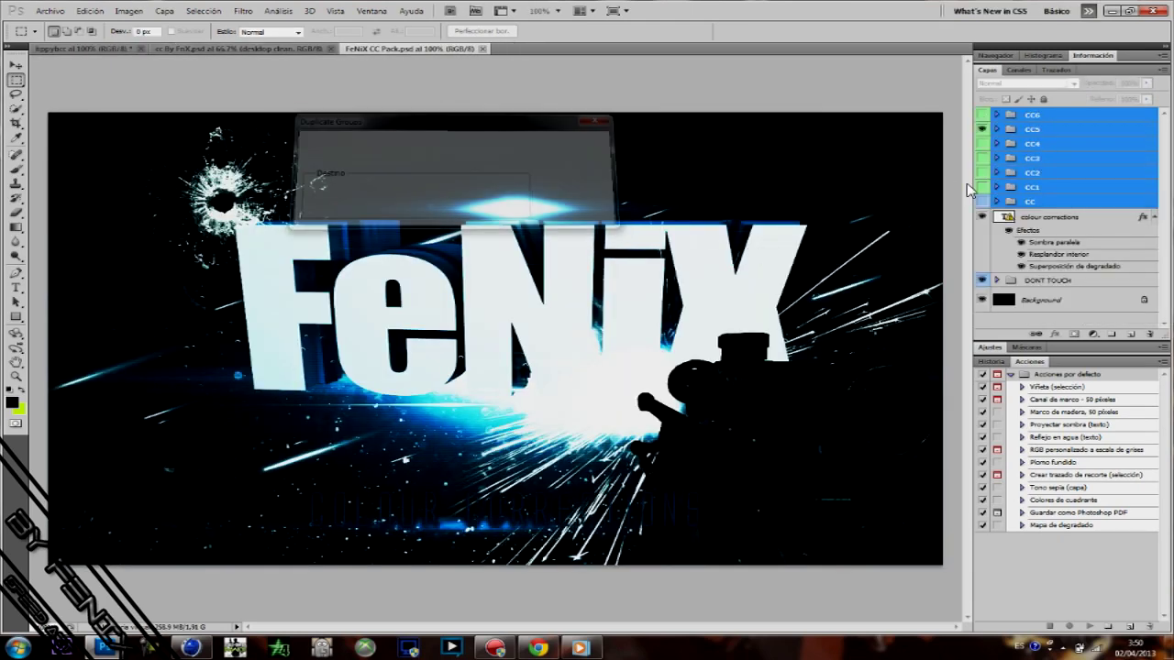
# Duplicate the blue, Brown, purple and sexy Colour Correction groups from cc By FnX into the hppybcc document.
pyautogui.click(239, 49)
pyautogui.keyDown('ctrl'); pyautogui.click(1062, 172); pyautogui.keyUp('ctrl')
pyautogui.keyDown('ctrl'); pyautogui.keyDown('shift'); pyautogui.click(1045, 131); pyautogui.keyUp('shift'); pyautogui.keyUp('ctrl')
pyautogui.rightClick(1027, 132)
pyautogui.click(1028, 158)
pyautogui.click(520, 189)
pyautogui.click(468, 201)
pyautogui.click(576, 140)
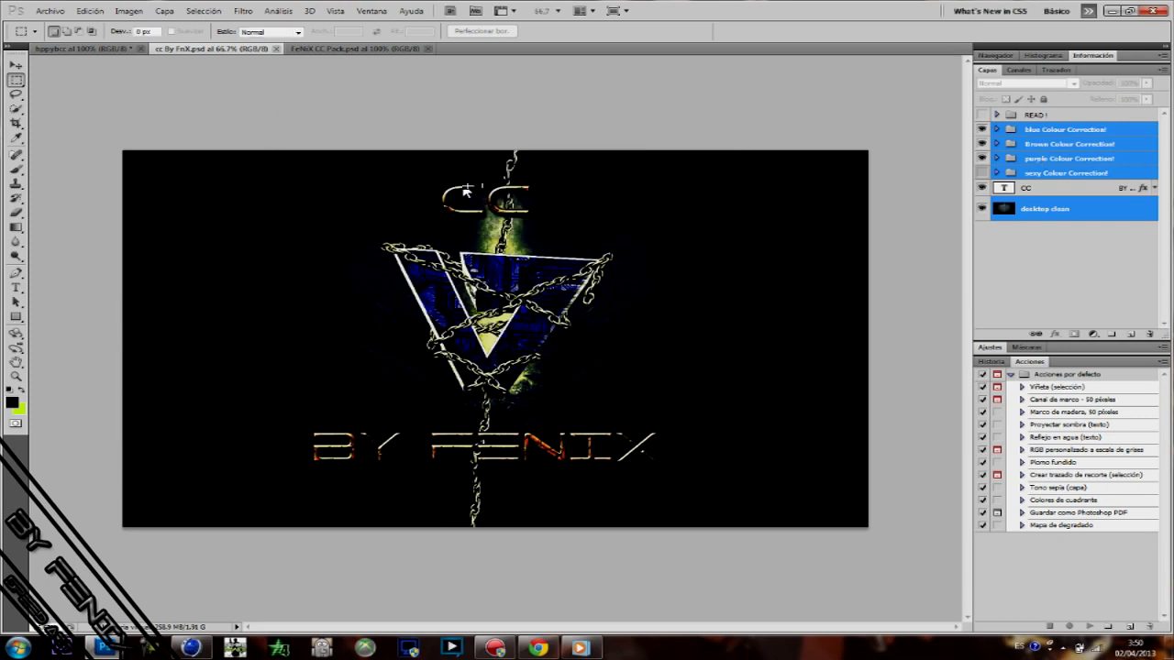
# Delete the copied desktop clean background layer from the hppybcc document.
pyautogui.click(112, 49)
pyautogui.moveTo(576, 142); pyautogui.dragTo(292, 117)
pyautogui.click(983, 178)
pyautogui.click(1024, 181)
pyautogui.press('Delete')
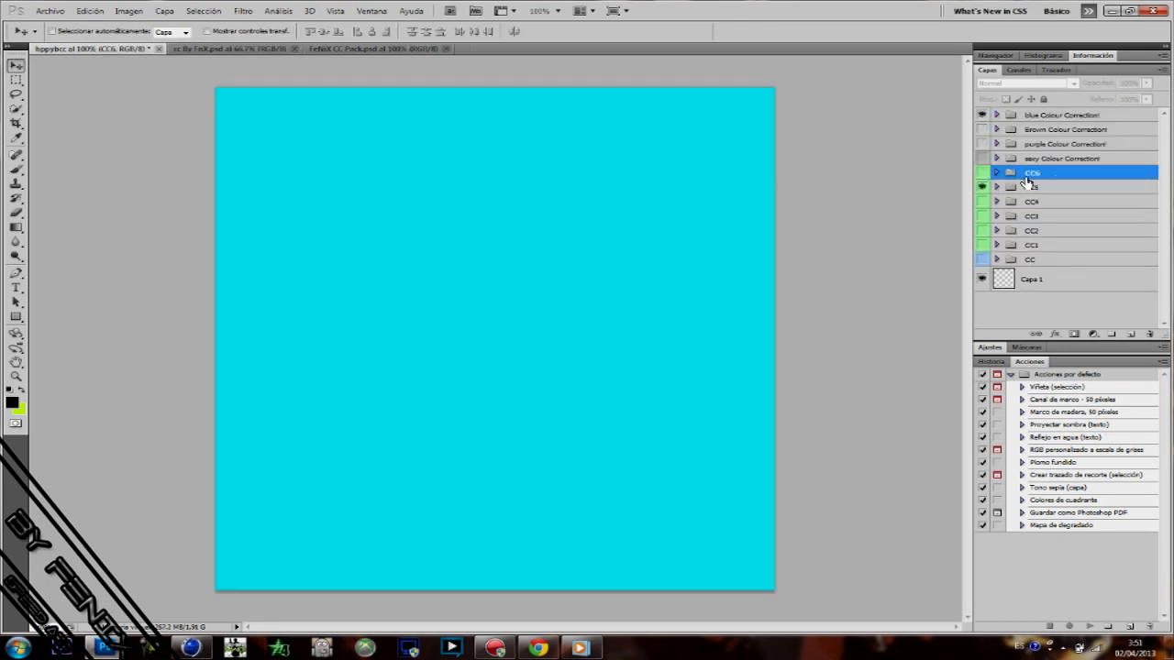
# Hide the blue Colour Correction and CC5 groups so that all colour correction groups are off.
pyautogui.click(983, 115)
pyautogui.click(983, 130)
pyautogui.click(1037, 145)
pyautogui.click(983, 187)
pyautogui.click(1032, 244)
# Open the rendered CdeCivic0004 PNG image from the desktop.
pyautogui.click(53, 12)
pyautogui.click(61, 38)
pyautogui.click(880, 145)
pyautogui.click(51, 12)
pyautogui.click(61, 38)
pyautogui.click(44, 119)
pyautogui.click(501, 246)
pyautogui.scroll(-5, 501, 245)
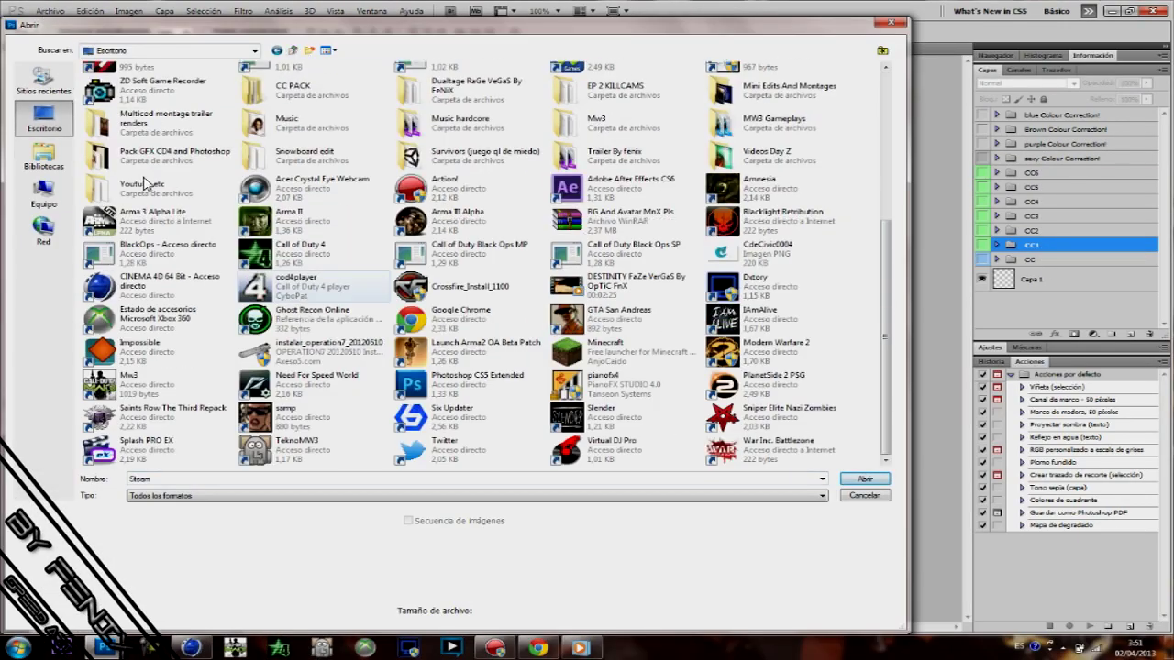
pyautogui.doubleClick(769, 252)
# Open the texture images 7.jpg and 8 (2).jpg from the Otro pack folder.
pyautogui.click(51, 11)
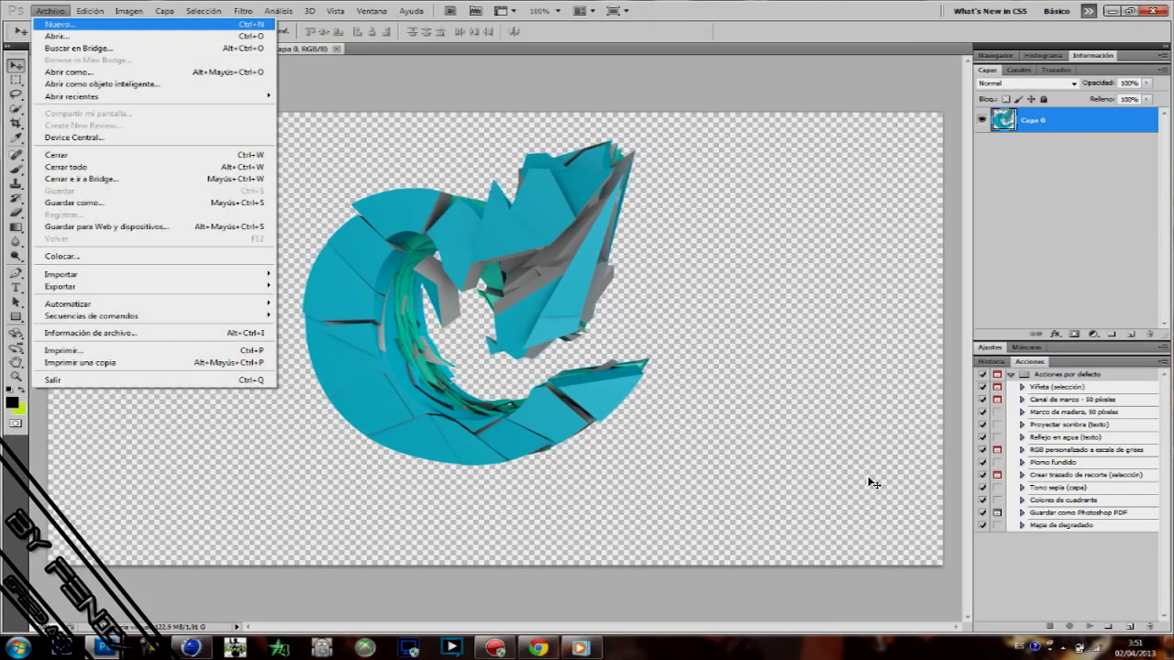
pyautogui.click(57, 37)
pyautogui.doubleClick(138, 440)
pyautogui.doubleClick(112, 227)
pyautogui.moveTo(830, 159); pyautogui.dragTo(693, 101)
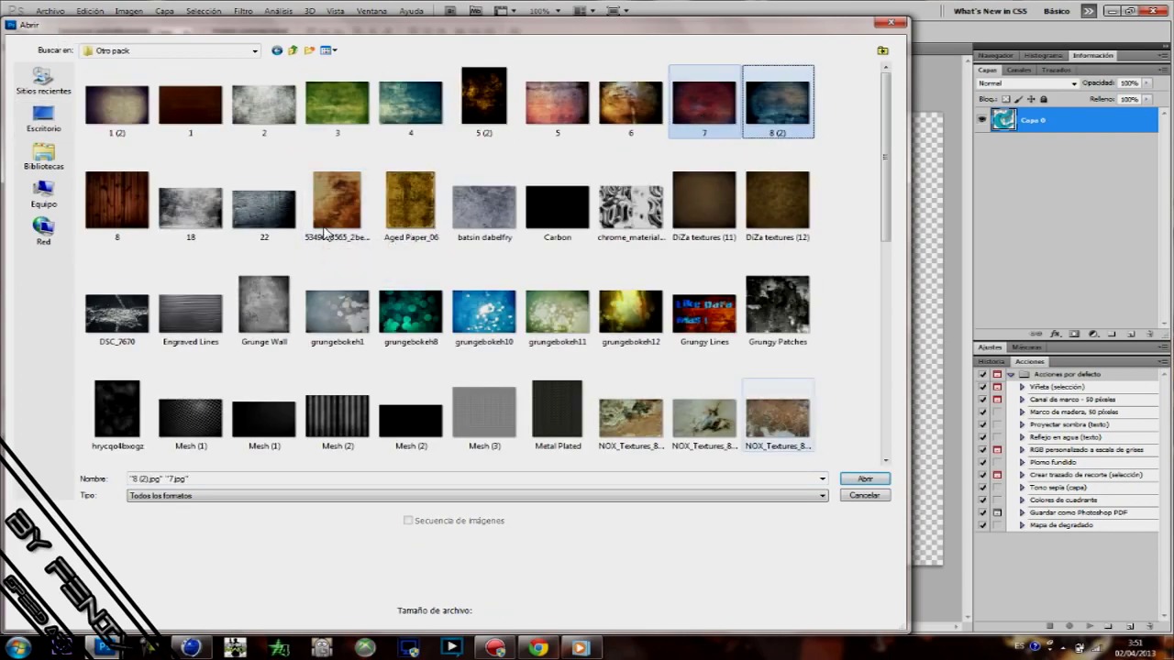
pyautogui.click(865, 479)
# Bring texture 8 (2).jpg into the CdeCivic0004 document, change its blend mode and clip it to the letter.
pyautogui.moveTo(697, 367); pyautogui.dragTo(699, 408)
pyautogui.moveTo(587, 367); pyautogui.dragTo(566, 328)
pyautogui.click(1028, 83)
pyautogui.click(1004, 237)
pyautogui.keyDown('alt'); pyautogui.click(1025, 133); pyautogui.keyUp('alt')
# Bring texture 7.jpg into the CdeCivic0004 document over the letter, clip it to the letter and set its blend mode to Superponer.
pyautogui.click(414, 49)
pyautogui.moveTo(514, 275); pyautogui.dragTo(495, 302)
pyautogui.moveTo(496, 302); pyautogui.dragTo(446, 266)
pyautogui.click(1074, 83)
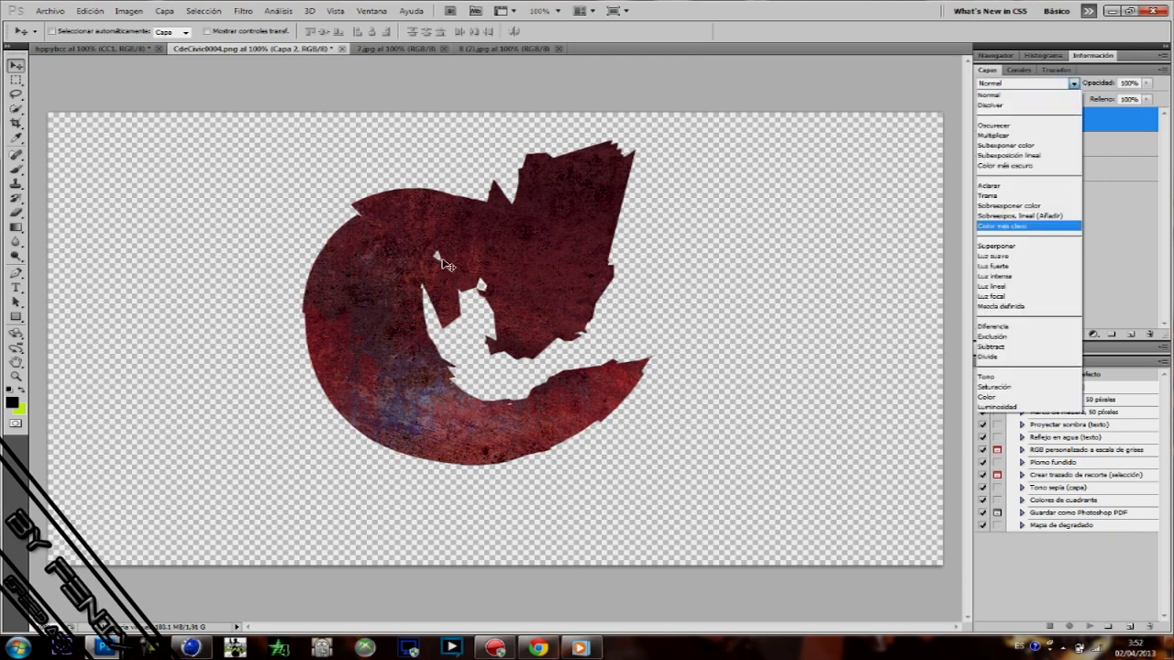
pyautogui.click(1004, 247)
# Toggle the two texture layers to compare their effect and merge all visible layers into one.
pyautogui.click(982, 145)
pyautogui.click(982, 120)
pyautogui.click(983, 120)
pyautogui.click(982, 121)
pyautogui.click(983, 145)
pyautogui.click(982, 121)
pyautogui.rightClick(1042, 120)
pyautogui.click(1045, 399)
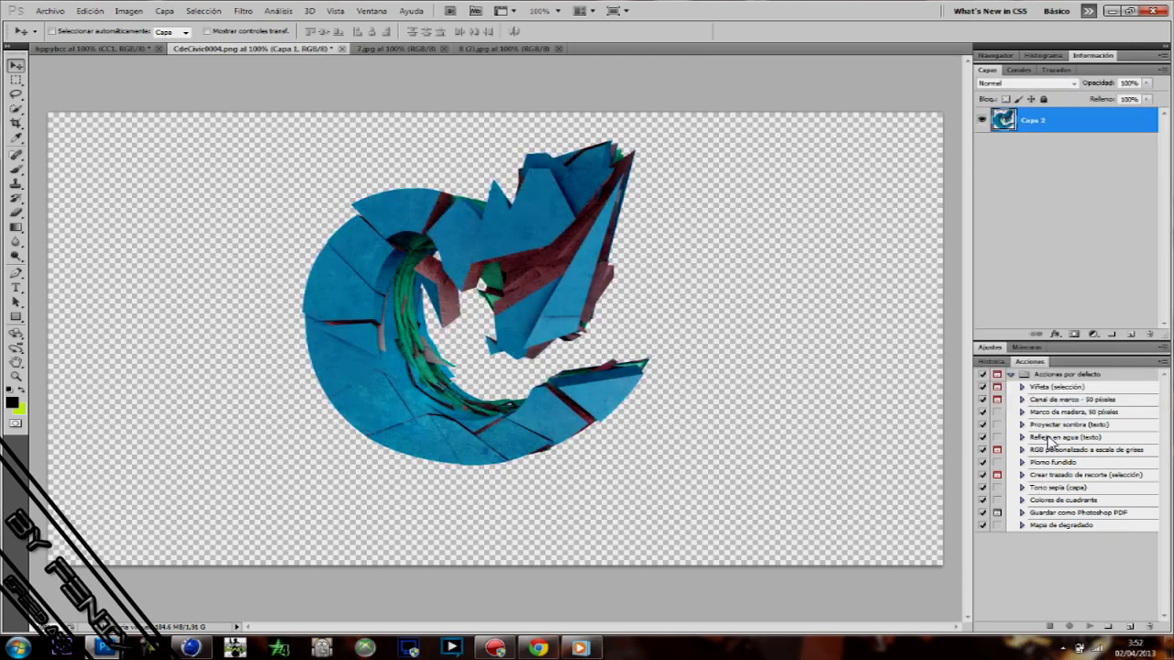
# Bring the merged letter into the hppybcc document and close the two texture images 7.jpg and 8 (2).jpg.
pyautogui.moveTo(367, 159); pyautogui.dragTo(108, 49)
pyautogui.moveTo(211, 147); pyautogui.dragTo(477, 257)
pyautogui.click(454, 49)
pyautogui.click(467, 49)
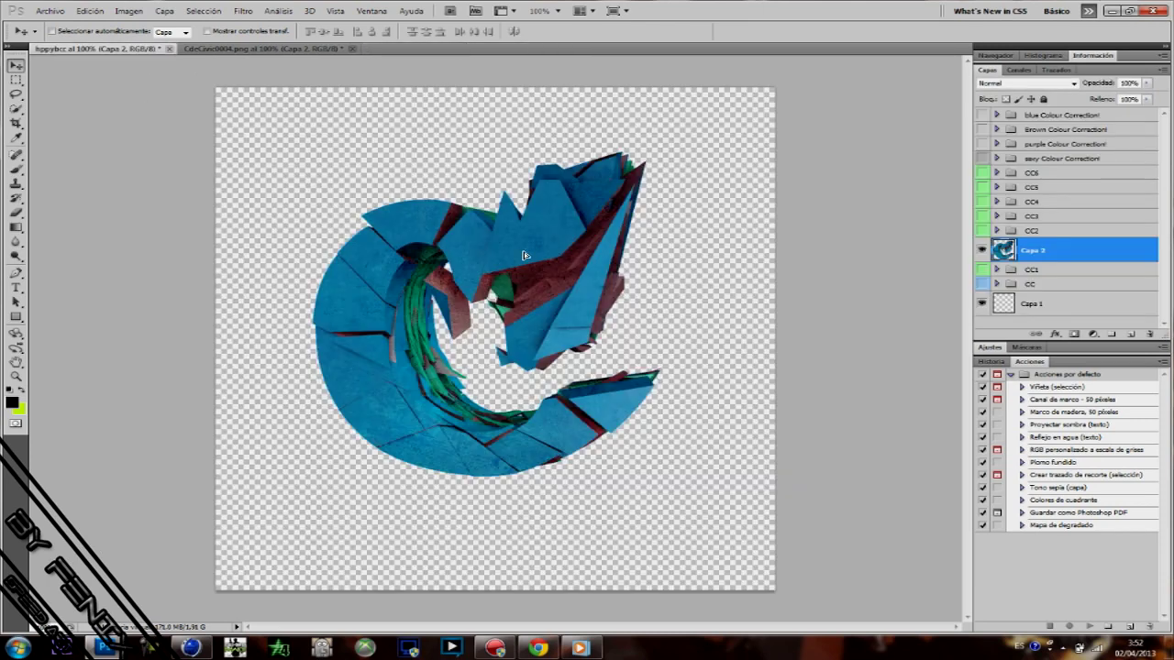
# Cover the whole canvas with a black rectangle shape and place the letter layer above it, below the CC groups.
pyautogui.rightClick(20, 323)
pyautogui.click(78, 316)
pyautogui.moveTo(180, 70); pyautogui.dragTo(852, 627)
pyautogui.click(16, 65)
pyautogui.moveTo(1046, 250)
pyautogui.mouseDown()
pyautogui.moveTo(1062, 351)
pyautogui.moveTo(1024, 287)
pyautogui.mouseUp()
pyautogui.moveTo(476, 298)
pyautogui.mouseDown()
pyautogui.moveTo(450, 293)
pyautogui.moveTo(469, 288)
pyautogui.mouseUp()
# Duplicate the letter layer and flip and rotate the copy so that it stands upside down as a reflection.
pyautogui.rightClick(1000, 263)
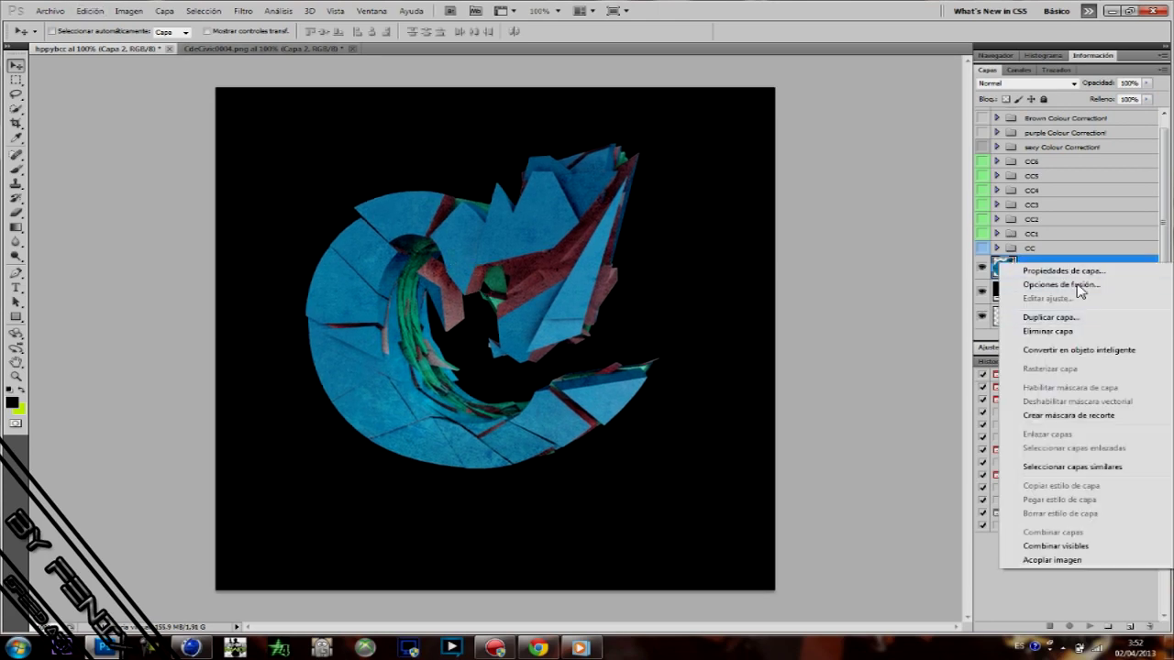
pyautogui.click(1032, 317)
pyautogui.press('Return')
pyautogui.click(90, 11)
pyautogui.moveTo(137, 256)
pyautogui.click(359, 392)
pyautogui.click(90, 12)
pyautogui.click(359, 393)
pyautogui.click(90, 12)
pyautogui.click(359, 285)
pyautogui.moveTo(708, 337); pyautogui.dragTo(260, 276)
pyautogui.click(90, 12)
pyautogui.click(359, 393)
# Position the flipped copy directly beneath the letter, apply the transform and move its layer below the original letter layer.
pyautogui.moveTo(440, 230); pyautogui.dragTo(456, 388)
pyautogui.moveTo(642, 440); pyautogui.dragTo(663, 460)
pyautogui.moveTo(451, 503); pyautogui.dragTo(446, 504)
pyautogui.click(16, 65)
pyautogui.press('Return')
pyautogui.moveTo(1044, 268); pyautogui.dragTo(1044, 304)
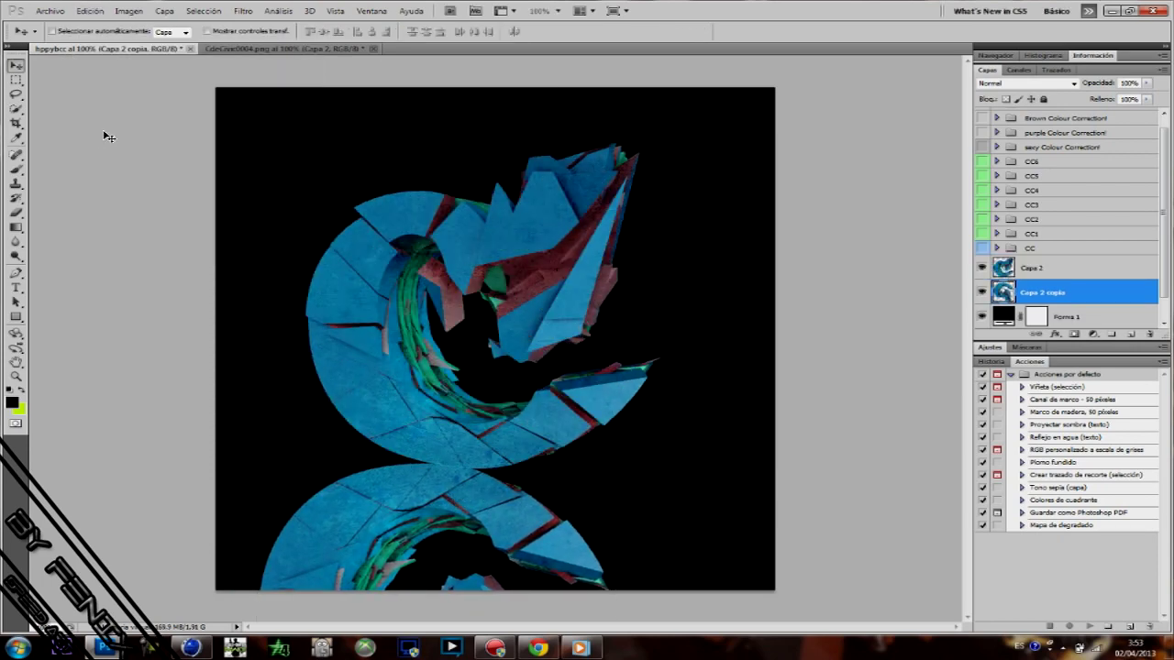
# Lower the general opacity and the fill opacity of the reflection layer in its blending options.
pyautogui.rightClick(1044, 293)
pyautogui.click(1055, 315)
pyautogui.moveTo(962, 142); pyautogui.dragTo(944, 142)
pyautogui.moveTo(961, 174); pyautogui.dragTo(926, 143)
pyautogui.click(954, 128)
pyautogui.click(945, 128)
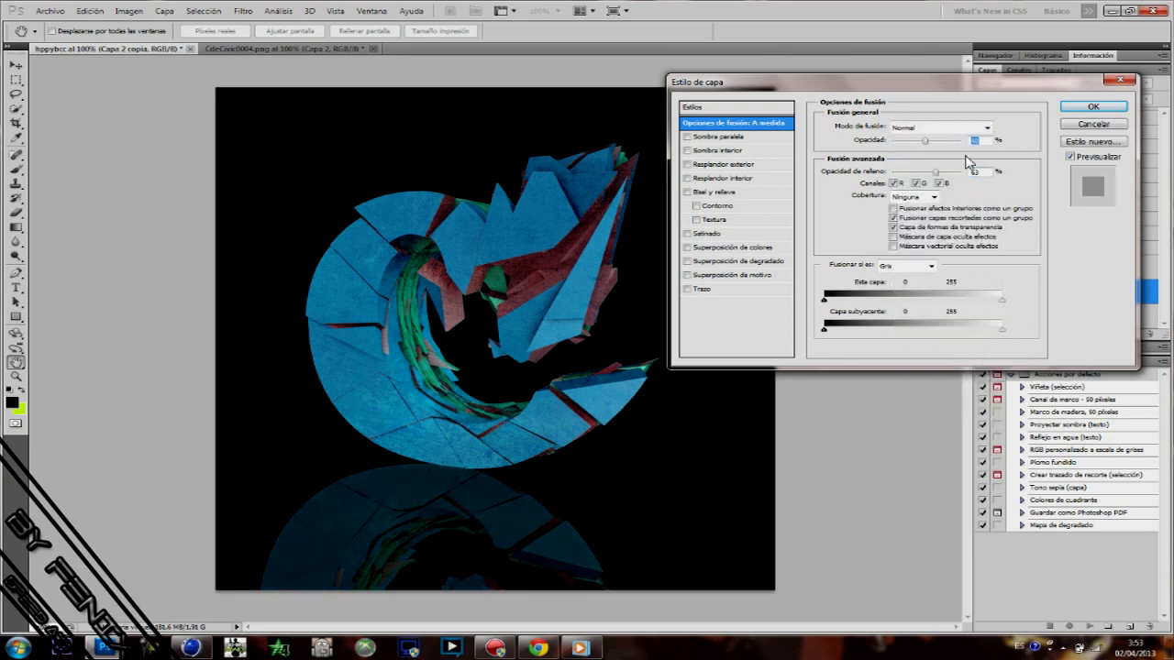
pyautogui.click(1094, 106)
# Open the blue flare image Comp 1_00000 from the ScreenShots folder on the desktop.
pyautogui.click(48, 11)
pyautogui.click(74, 43)
pyautogui.click(44, 118)
pyautogui.doubleClick(312, 440)
pyautogui.doubleClick(630, 320)
# Bring the Comp 1_00000 flare into hppybcc, stack it below the reflection layer and centre it at the letter's base.
pyautogui.moveTo(352, 218); pyautogui.dragTo(285, 134)
pyautogui.moveTo(284, 134); pyautogui.dragTo(303, 199)
pyautogui.moveTo(1037, 304); pyautogui.dragTo(1036, 302)
pyautogui.moveTo(464, 301); pyautogui.dragTo(465, 345)
pyautogui.moveTo(466, 387); pyautogui.dragTo(467, 429)
# Try several blend modes on the blue flare layer and set it to Aclarar.
pyautogui.click(1073, 84)
pyautogui.click(1001, 135)
pyautogui.click(1073, 83)
pyautogui.click(1001, 242)
pyautogui.click(1073, 84)
pyautogui.click(1001, 183)
pyautogui.click(983, 199)
pyautogui.click(982, 199)
# Open the dirt image from the ScreenShots folder and add it to hppybcc behind the letter with the Aclarar blend mode.
pyautogui.press('alt')
pyautogui.click(50, 11)
pyautogui.click(57, 37)
pyautogui.click(778, 319)
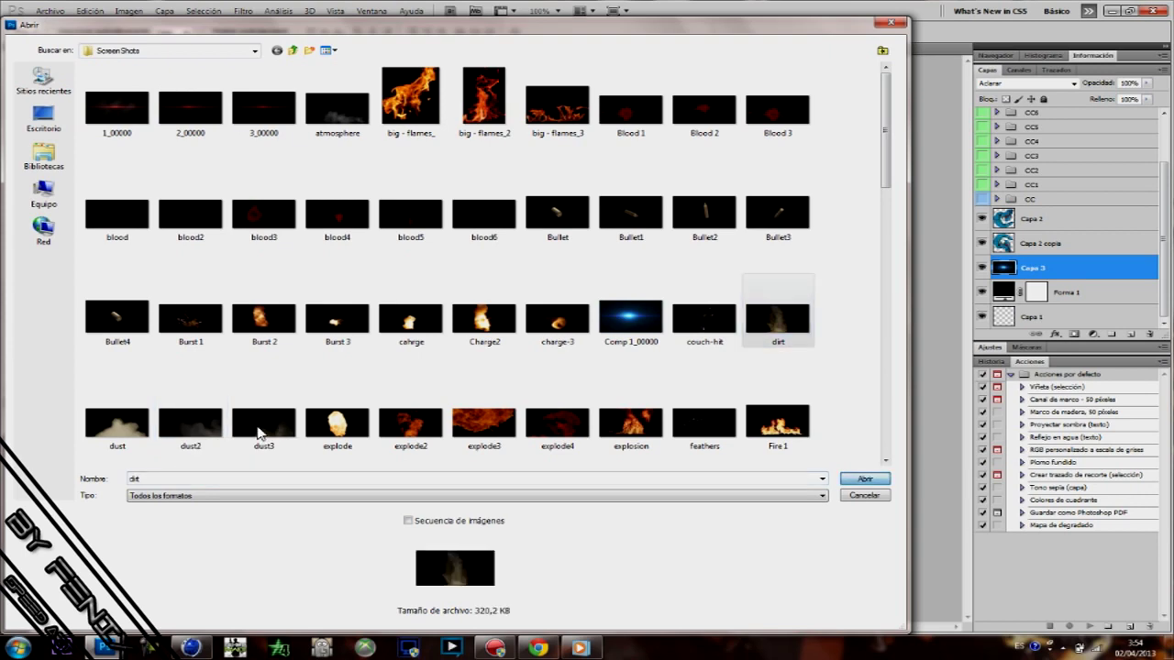
pyautogui.doubleClick(780, 319)
pyautogui.moveTo(532, 385); pyautogui.dragTo(464, 333)
pyautogui.click(1073, 84)
pyautogui.click(989, 186)
pyautogui.moveTo(793, 266); pyautogui.dragTo(671, 262)
# Rotate the dirt layer and position its dust cloud behind the left side of the letter.
pyautogui.click(90, 11)
pyautogui.moveTo(109, 256)
pyautogui.click(336, 285)
pyautogui.moveTo(799, 469); pyautogui.dragTo(812, 398)
pyautogui.moveTo(669, 233); pyautogui.dragTo(655, 233)
pyautogui.moveTo(810, 395); pyautogui.dragTo(799, 430)
pyautogui.click(16, 66)
pyautogui.click(508, 247)
# Duplicate the dirt layer and place the copy behind the letter's right side, rotated by about 15°.
pyautogui.rightClick(1045, 312)
pyautogui.click(1061, 368)
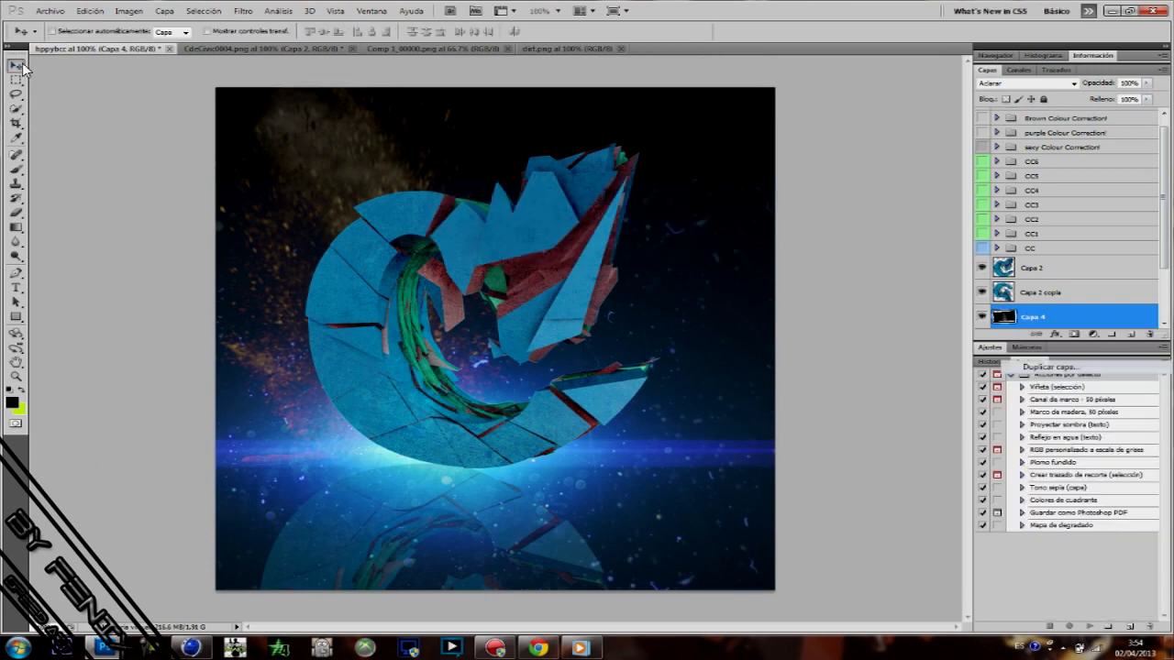
pyautogui.moveTo(449, 408); pyautogui.dragTo(629, 408)
pyautogui.click(90, 11)
pyautogui.moveTo(108, 256)
pyautogui.click(337, 283)
pyautogui.moveTo(394, 367); pyautogui.dragTo(414, 366)
pyautogui.moveTo(356, 514); pyautogui.dragTo(347, 407)
pyautogui.moveTo(54, 452); pyautogui.dragTo(304, 398)
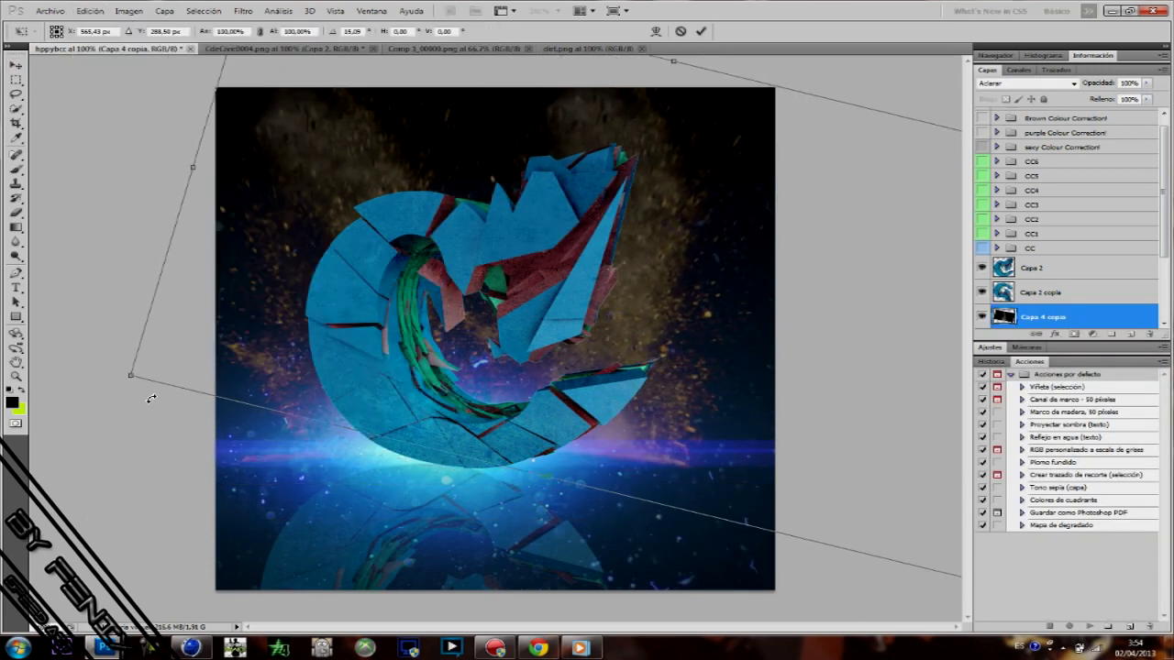
pyautogui.press('Return')
# Open the sparks2 image from the ScreenShots folder and add it to hppybcc behind the letter with the Aclarar blend mode.
pyautogui.hotkey('ctrl', 'o')
pyautogui.scroll(-3, 411, 413)
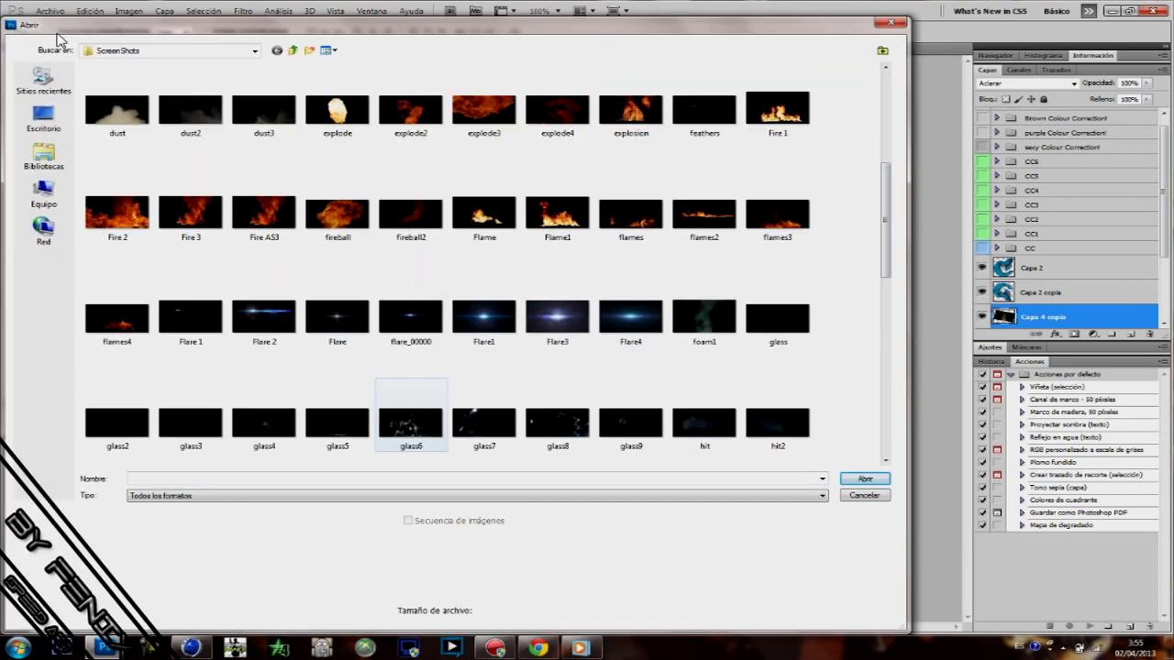
pyautogui.scroll(-10, 592, 275)
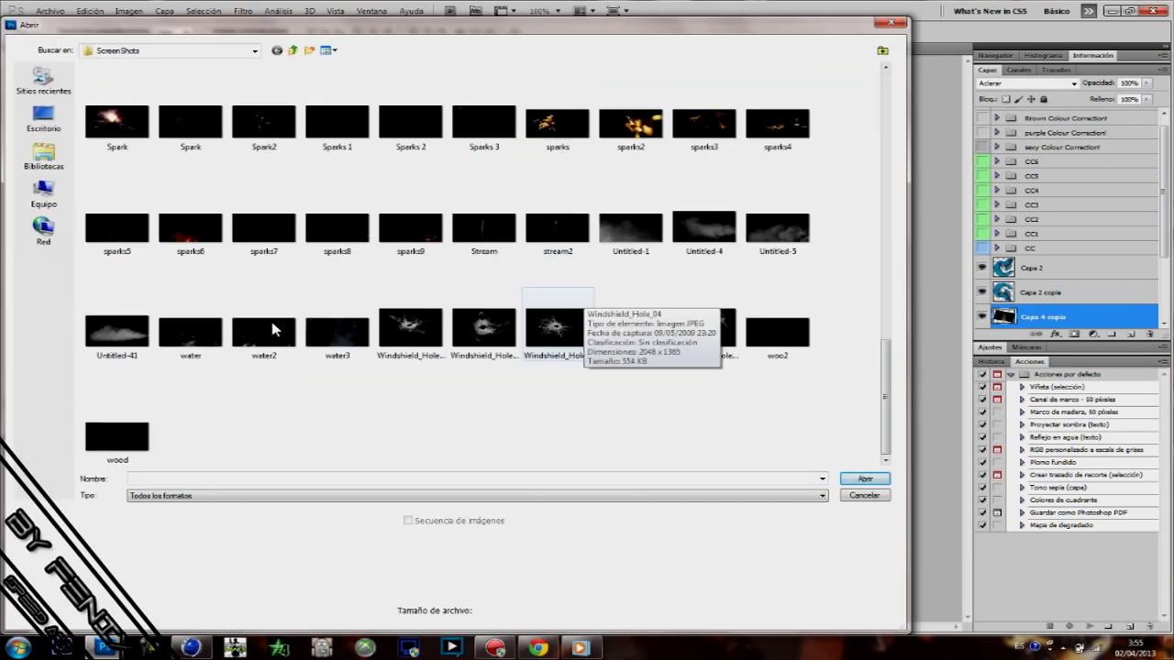
pyautogui.doubleClick(642, 152)
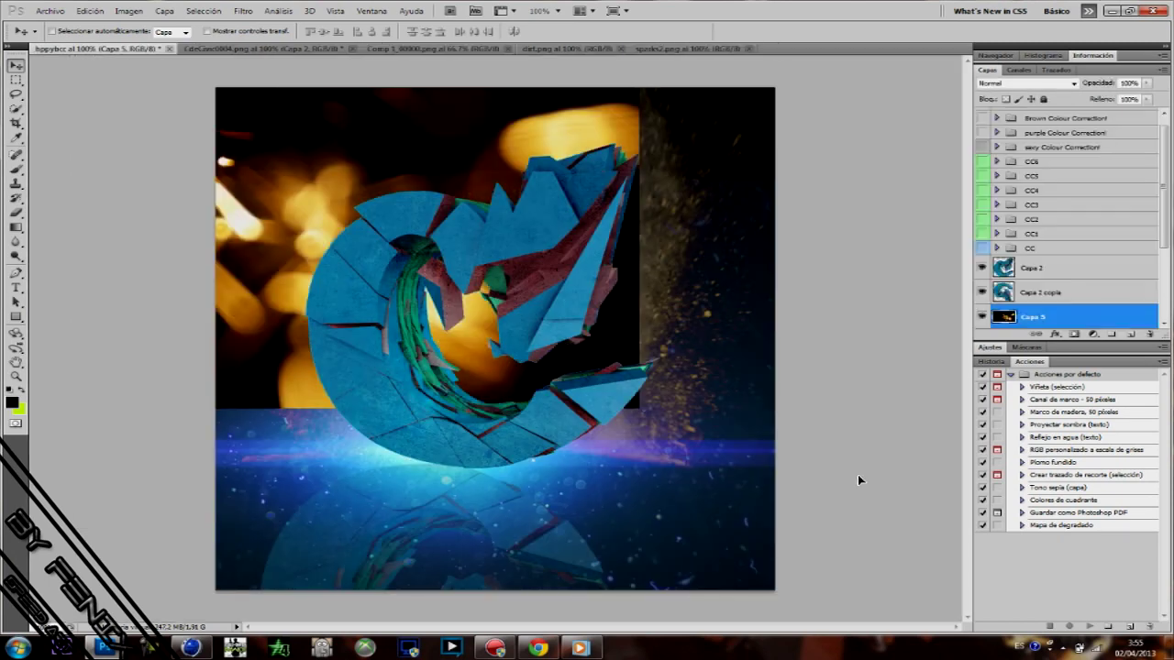
pyautogui.click(989, 186)
pyautogui.moveTo(642, 367); pyautogui.dragTo(773, 557)
# Scale the sparks2 layer down and place it inside the opening of the letter.
pyautogui.click(90, 11)
pyautogui.moveTo(119, 255)
pyautogui.click(337, 273)
pyautogui.moveTo(784, 304); pyautogui.dragTo(422, 304)
pyautogui.moveTo(422, 490); pyautogui.dragTo(242, 257)
pyautogui.moveTo(109, 184); pyautogui.dragTo(459, 376)
pyautogui.click(15, 65)
pyautogui.click(540, 240)
# Open the Burst 1 image and add it behind the letter in hppybcc with the Aclarar blend mode.
pyautogui.click(51, 11)
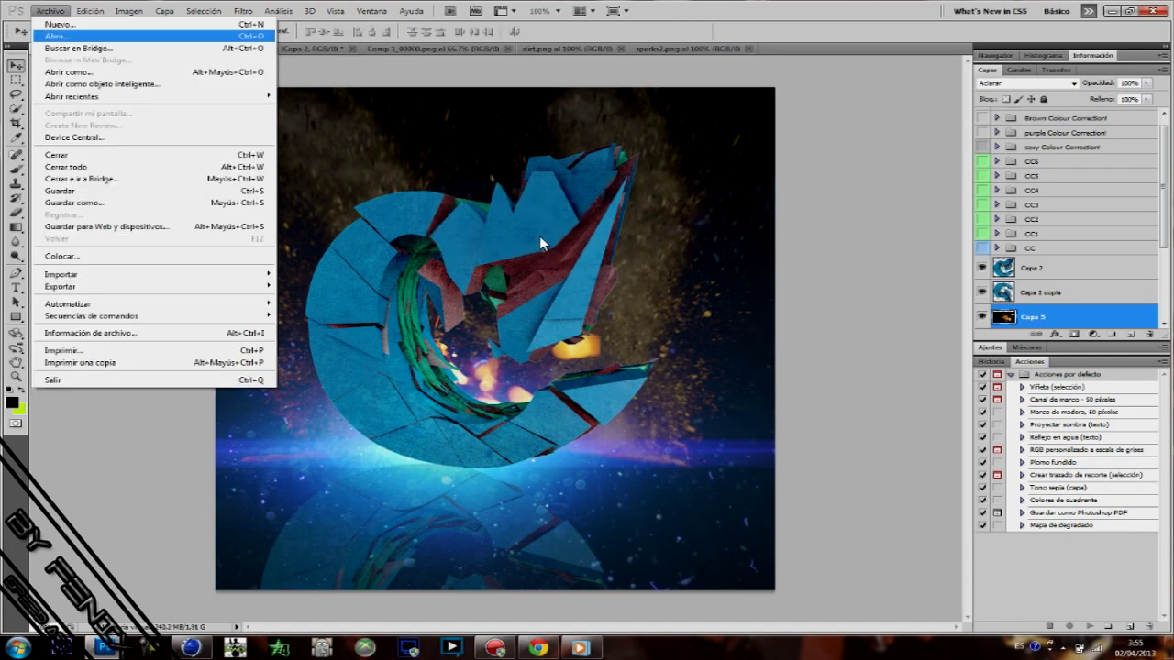
pyautogui.click(64, 36)
pyautogui.doubleClick(190, 312)
pyautogui.moveTo(163, 328); pyautogui.dragTo(459, 303)
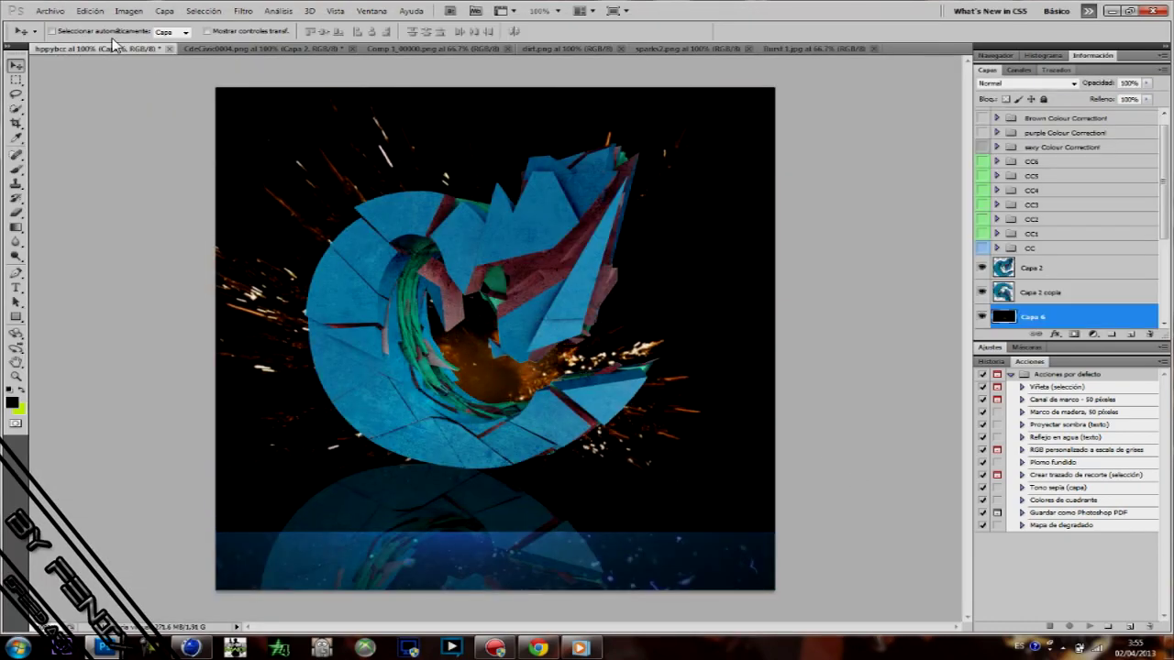
pyautogui.click(1027, 83)
pyautogui.click(993, 182)
# Open the 2_00000 red flare, add it above the letter layer with the Aclarar blend mode and place it at the letter's upper tip.
pyautogui.hotkey('ctrl', 'o')
pyautogui.click(178, 112)
pyautogui.click(854, 479)
pyautogui.moveTo(459, 312); pyautogui.dragTo(477, 193)
pyautogui.moveTo(1020, 318); pyautogui.dragTo(1020, 259)
pyautogui.click(1027, 83)
pyautogui.click(995, 178)
pyautogui.moveTo(547, 243); pyautogui.dragTo(616, 166)
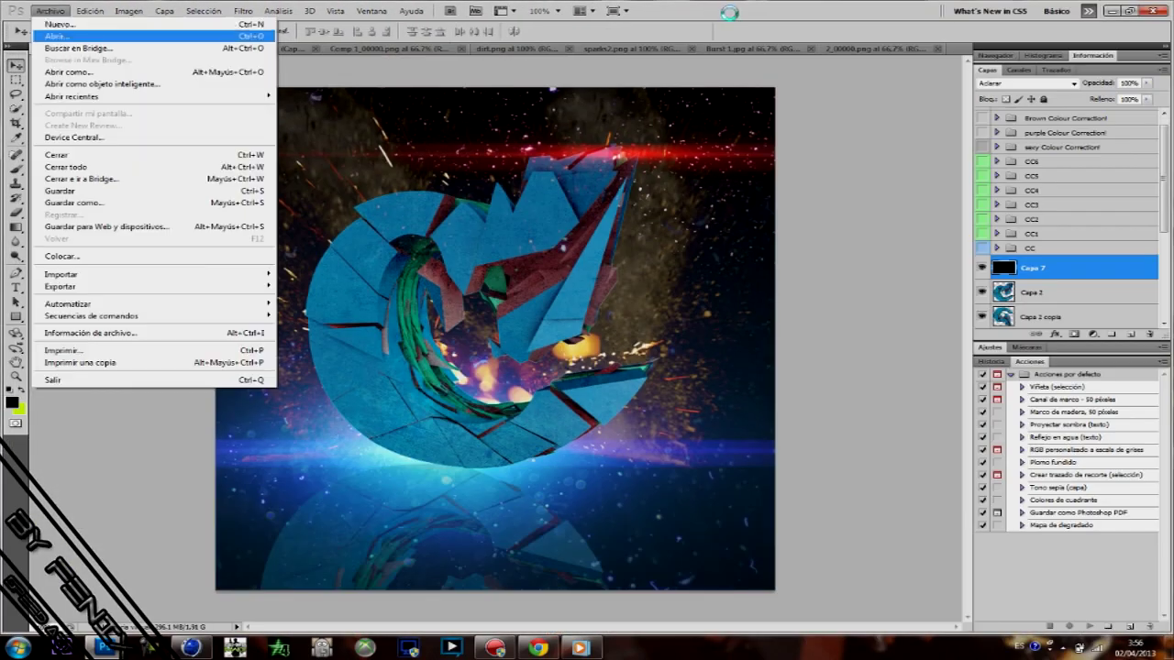
# Open the Flare1 image and add it over the letter's upper tip in Aclarar mode, stacked below the red flare layer.
pyautogui.click(57, 35)
pyautogui.scroll(-3, 504, 276)
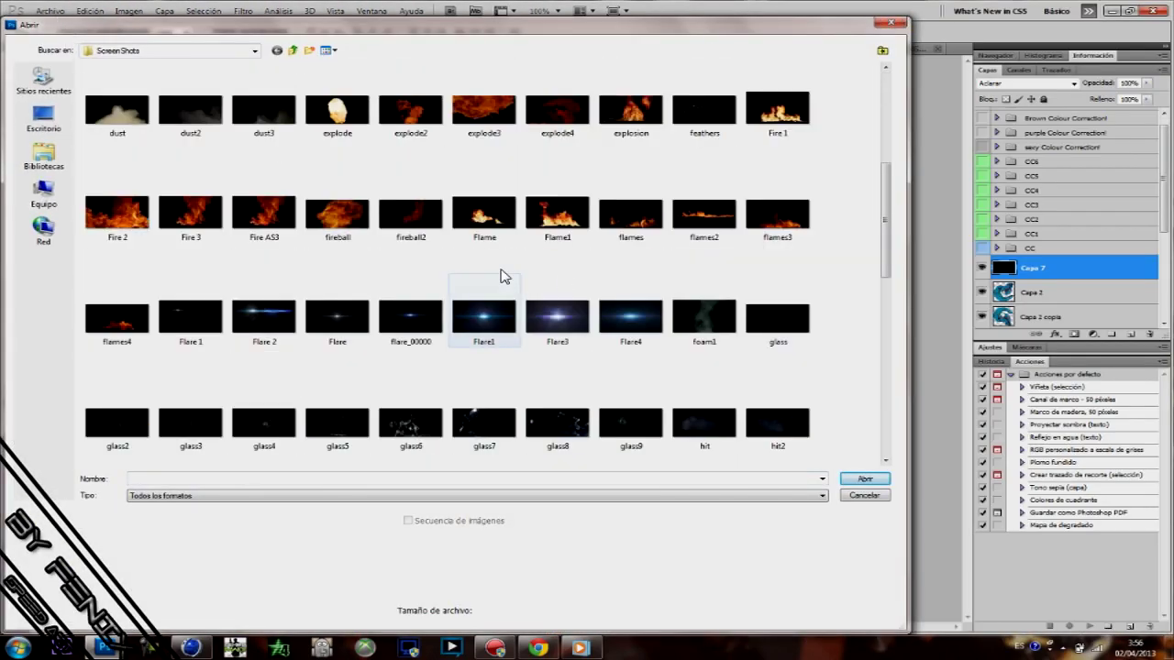
pyautogui.click(411, 316)
pyautogui.doubleClick(493, 317)
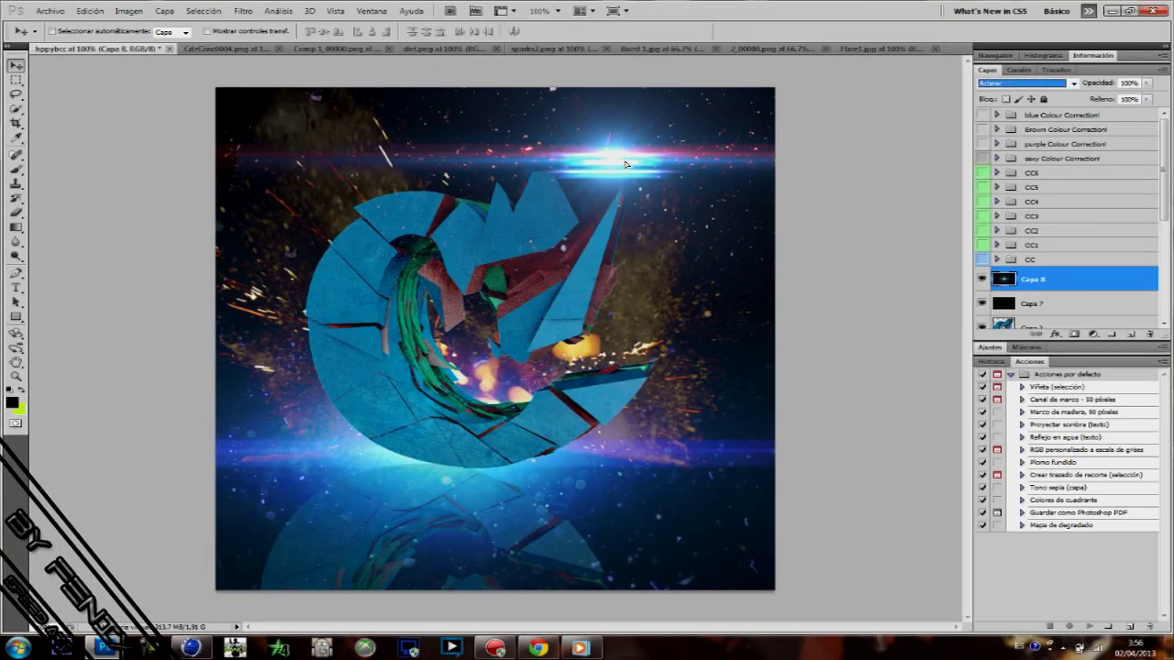
pyautogui.moveTo(1033, 279); pyautogui.dragTo(1033, 310)
pyautogui.moveTo(609, 162); pyautogui.dragTo(614, 153)
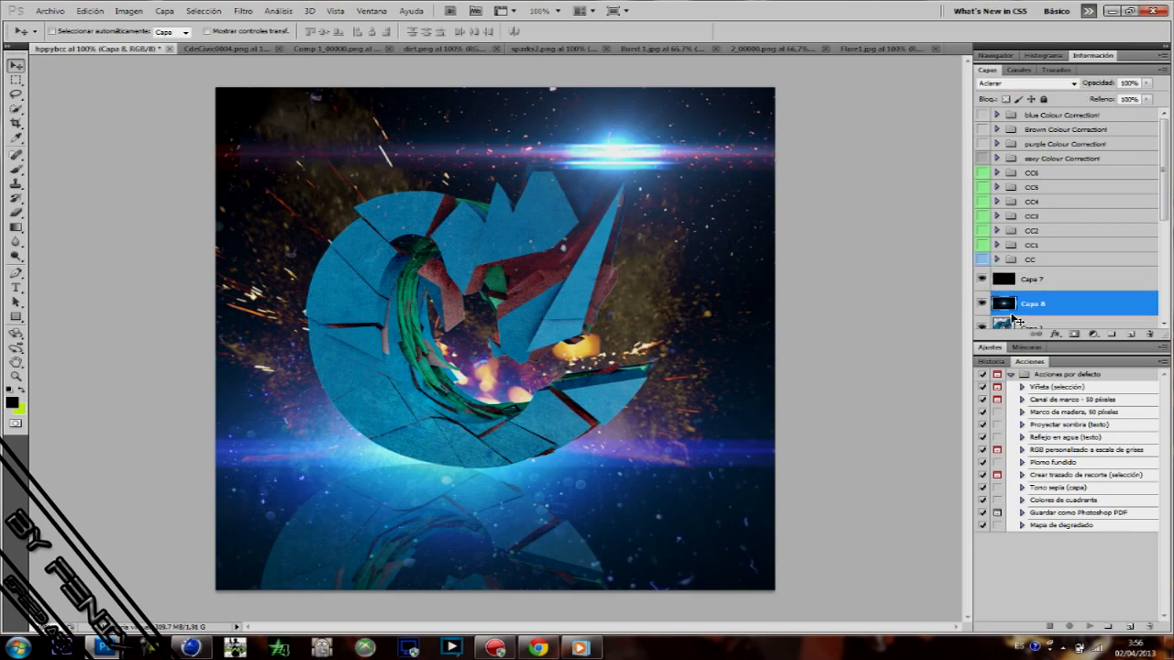
# Open the 3_00000 flare image and add it at the letter's upper tip with the Aclarar blend mode.
pyautogui.click(50, 11)
pyautogui.click(57, 35)
pyautogui.click(264, 108)
pyautogui.doubleClick(263, 108)
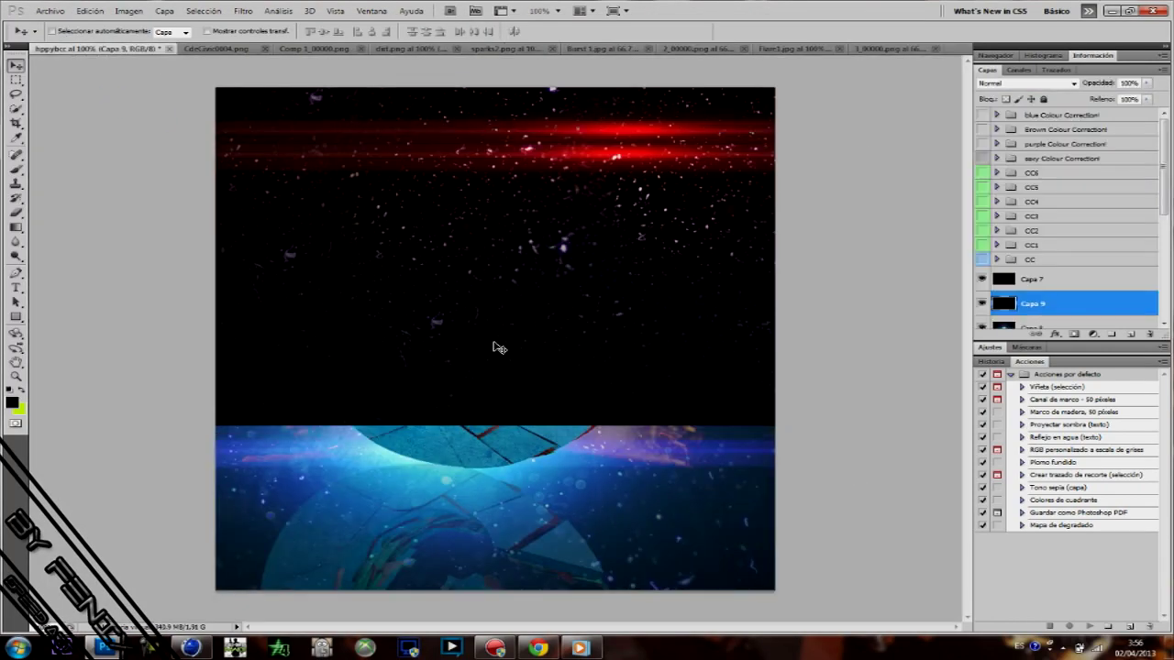
pyautogui.click(1025, 82)
pyautogui.click(990, 123)
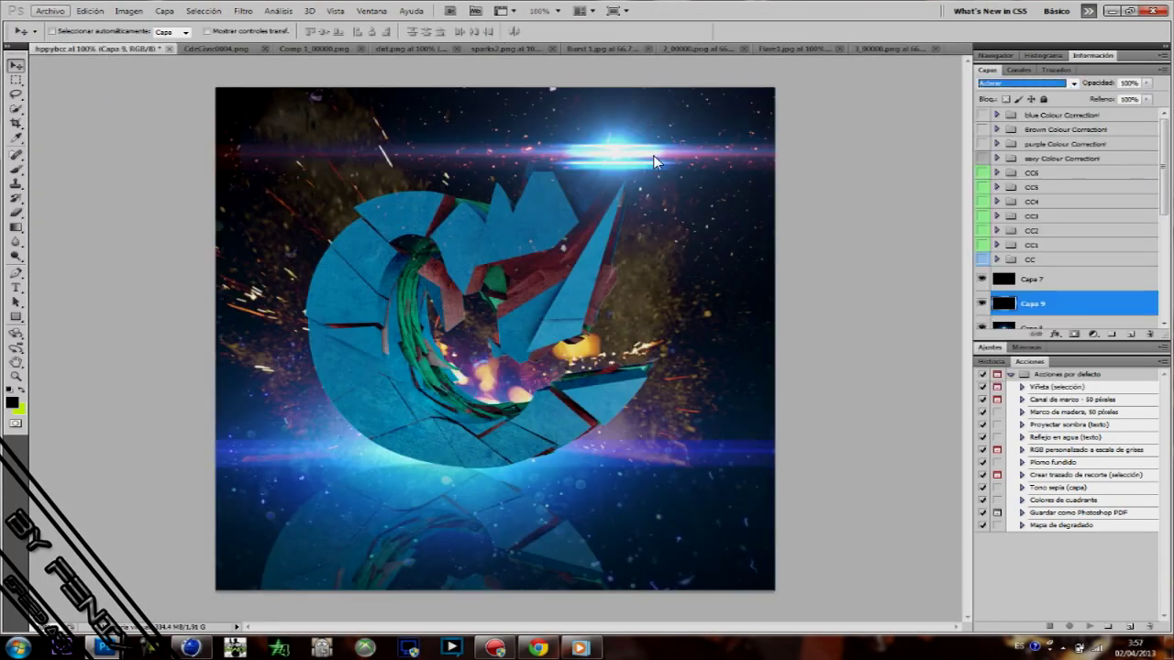
# Open the Flare 2 image, add it to hppybcc aligned with the bright flare at the upper tip and set it to Aclarar.
pyautogui.hotkey('ctrl', 'o')
pyautogui.scroll(-3, 471, 262)
pyautogui.doubleClick(270, 333)
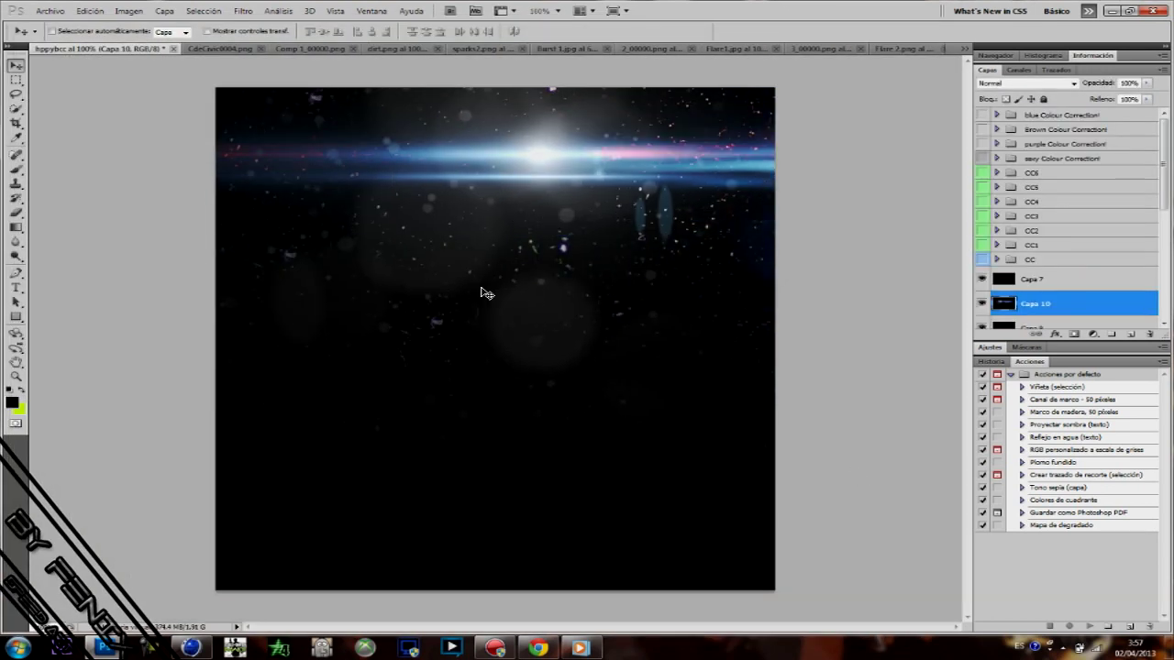
pyautogui.moveTo(500, 235); pyautogui.dragTo(590, 233)
pyautogui.click(1027, 83)
pyautogui.click(1000, 185)
# Add the text "BY FENIX" in the lower right corner of the artwork with the cityburn font at 30 pt.
pyautogui.moveTo(1163, 166); pyautogui.dragTo(1163, 245)
pyautogui.press('t')
pyautogui.moveTo(767, 569); pyautogui.dragTo(560, 520)
pyautogui.write('H')
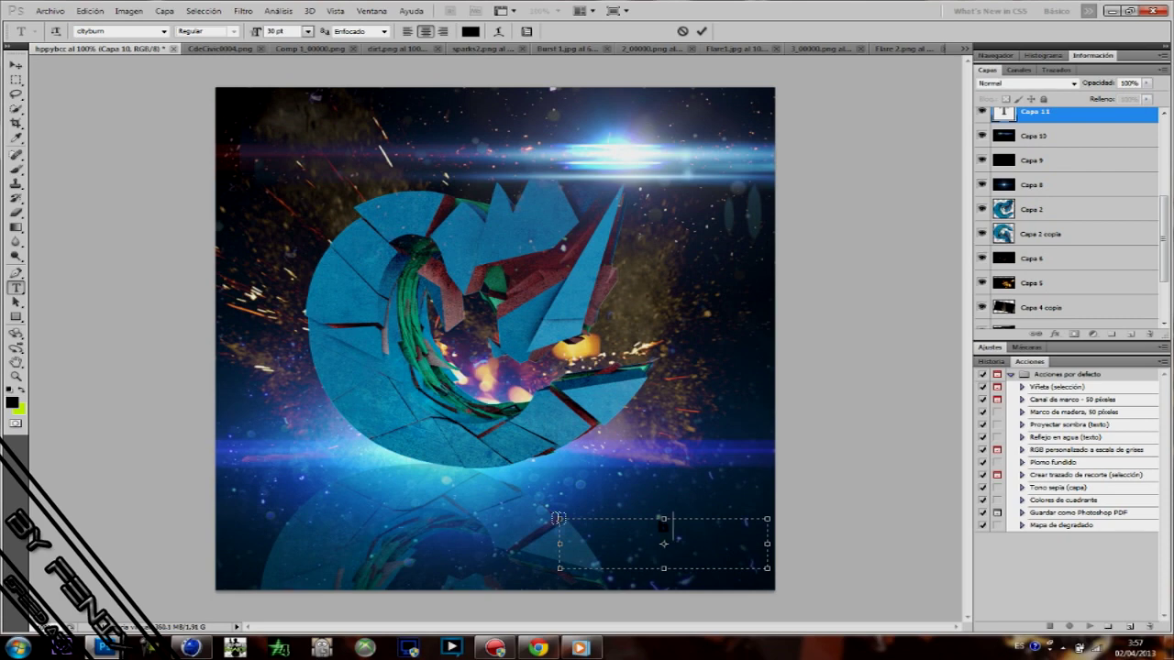
pyautogui.write('BY')
pyautogui.click(15, 67)
# Try the CC and CC1 colour correction groups and leave only the CC2 group switched on.
pyautogui.moveTo(1164, 230); pyautogui.dragTo(1164, 152)
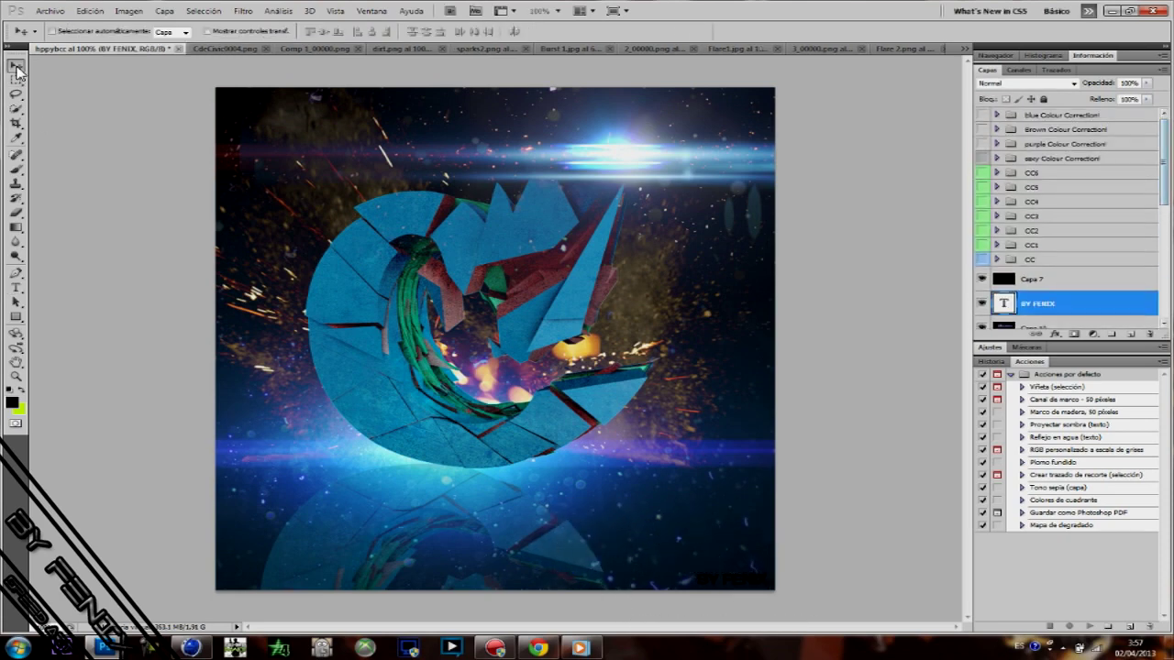
pyautogui.click(982, 259)
pyautogui.click(982, 245)
pyautogui.click(984, 259)
pyautogui.click(982, 232)
pyautogui.click(983, 246)
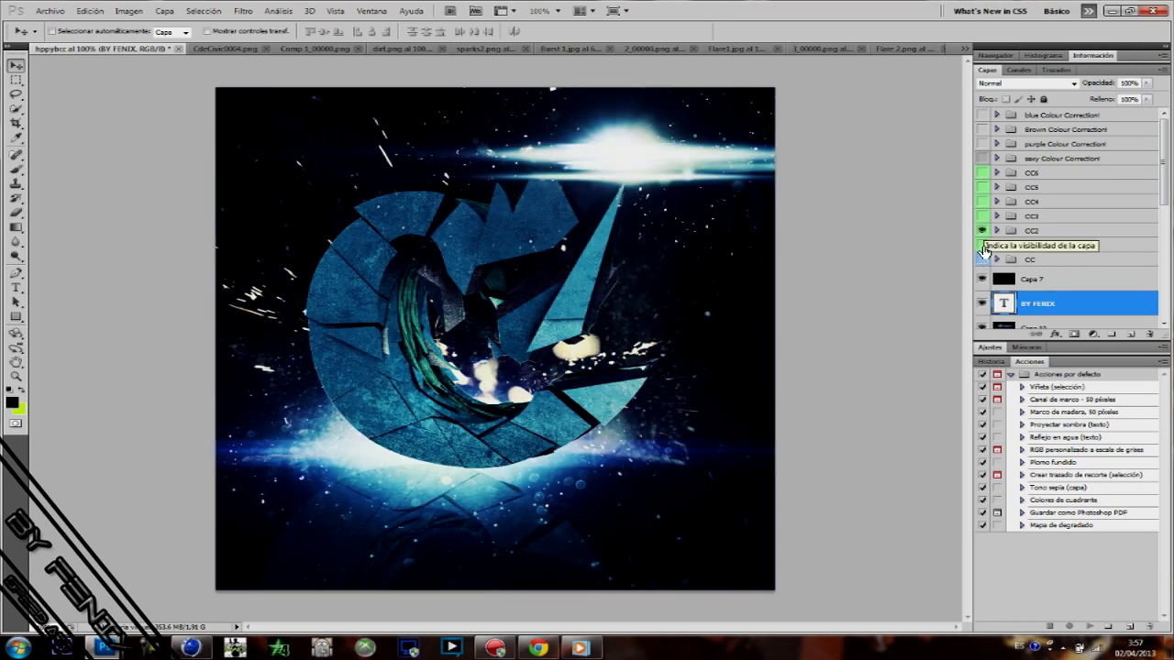
# Try the CC6, sexy, purple and Brown colour correction groups on the artwork and return to the CC2 group alone.
pyautogui.click(983, 232)
pyautogui.click(983, 187)
pyautogui.click(983, 173)
pyautogui.click(984, 174)
pyautogui.click(984, 158)
pyautogui.click(985, 159)
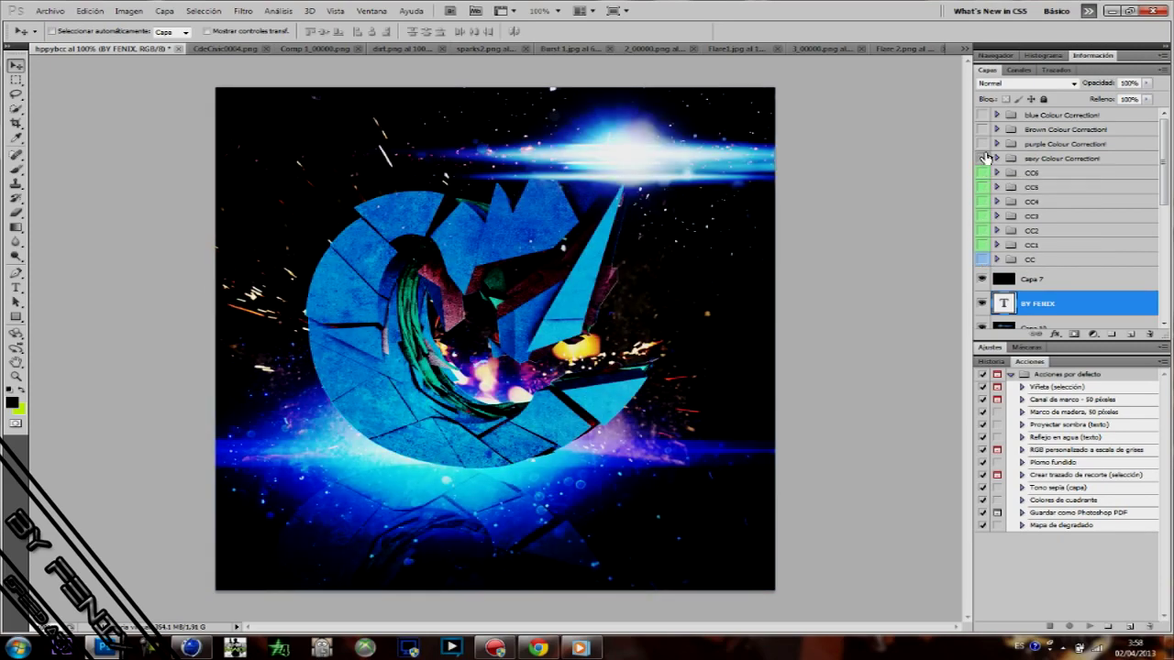
pyautogui.moveTo(983, 130); pyautogui.dragTo(984, 158)
pyautogui.click(982, 144)
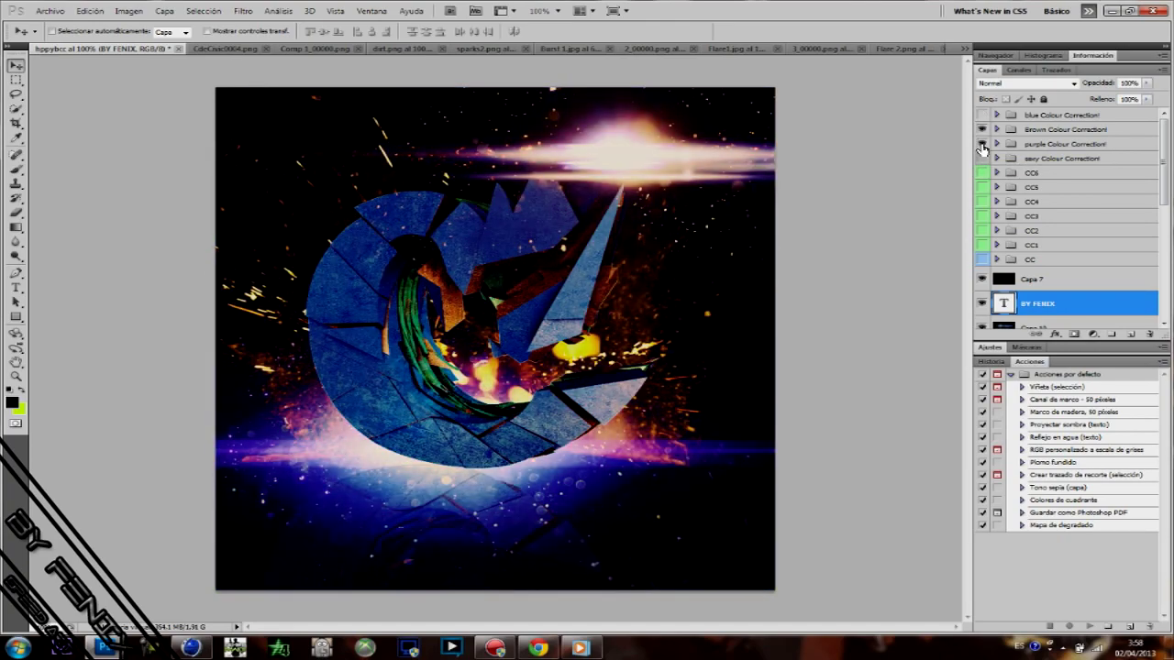
pyautogui.moveTo(984, 141); pyautogui.dragTo(982, 132)
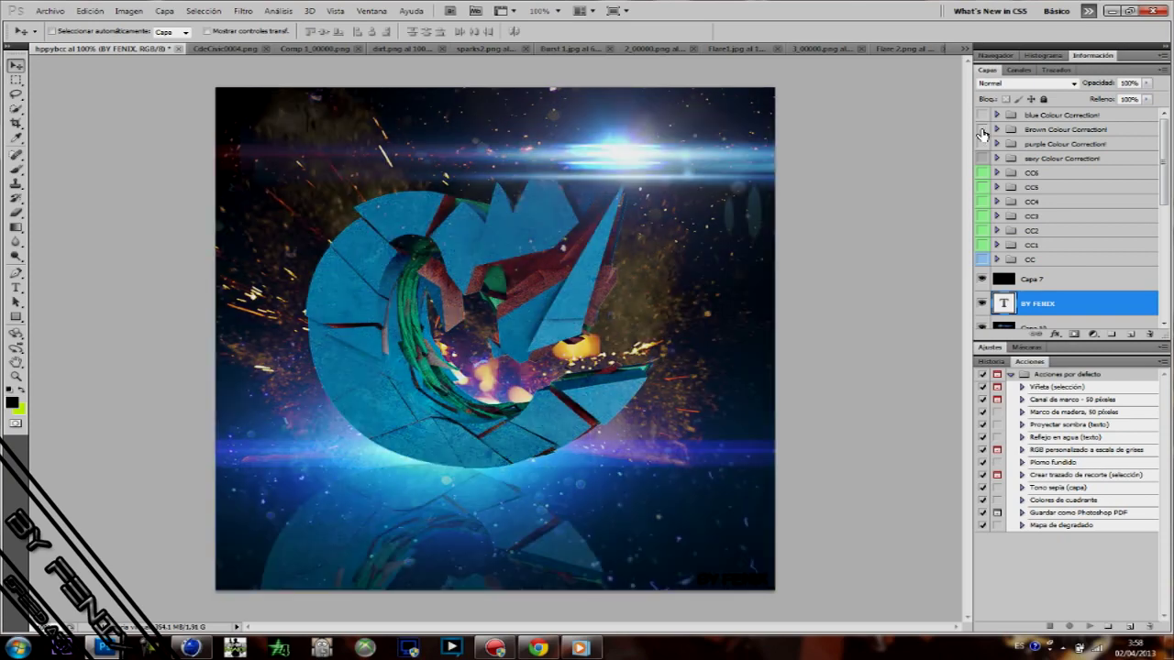
pyautogui.click(982, 132)
# Try merging all visible layers, including the CC2 correction, into a single layer.
pyautogui.scroll(-5, 980, 192)
pyautogui.rightClick(1032, 123)
pyautogui.click(1064, 410)
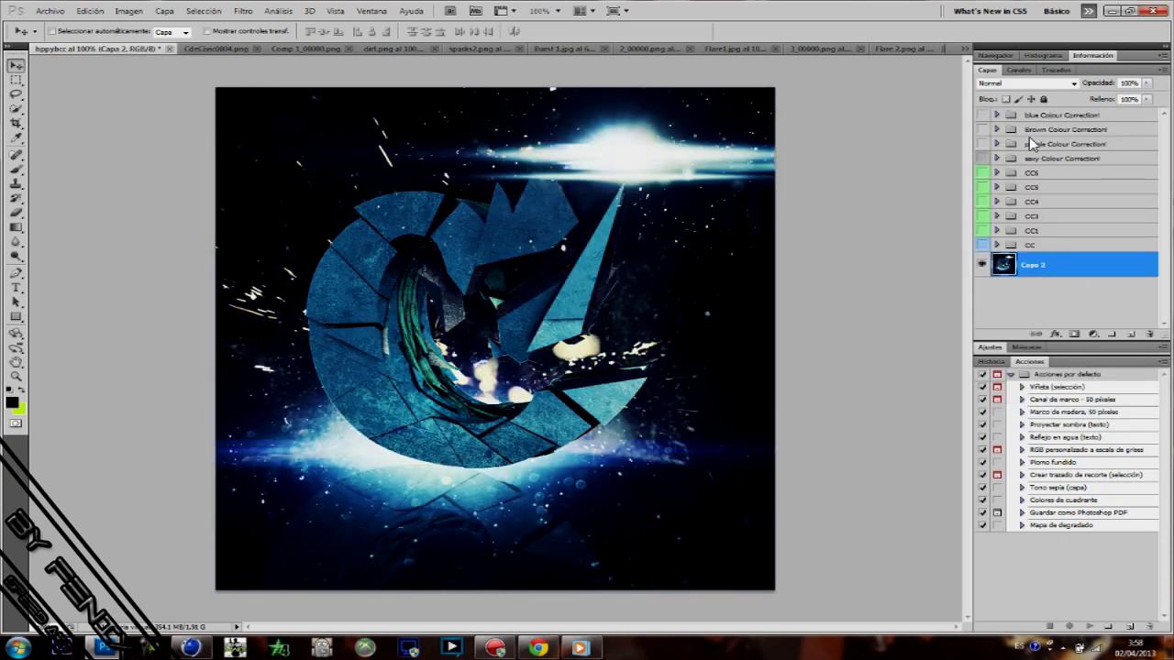
# Undo the layer merge and the signature's move to the corner, placing the BY FENIX text back over the bright flare.
pyautogui.hotkey('ctrl', 'z')
pyautogui.hotkey('ctrl', 'alt', 'z')
pyautogui.hotkey('ctrl', 'alt', 'z')
pyautogui.hotkey('ctrl', 'alt', 'z')
pyautogui.hotkey('ctrl', 'alt', 'z')
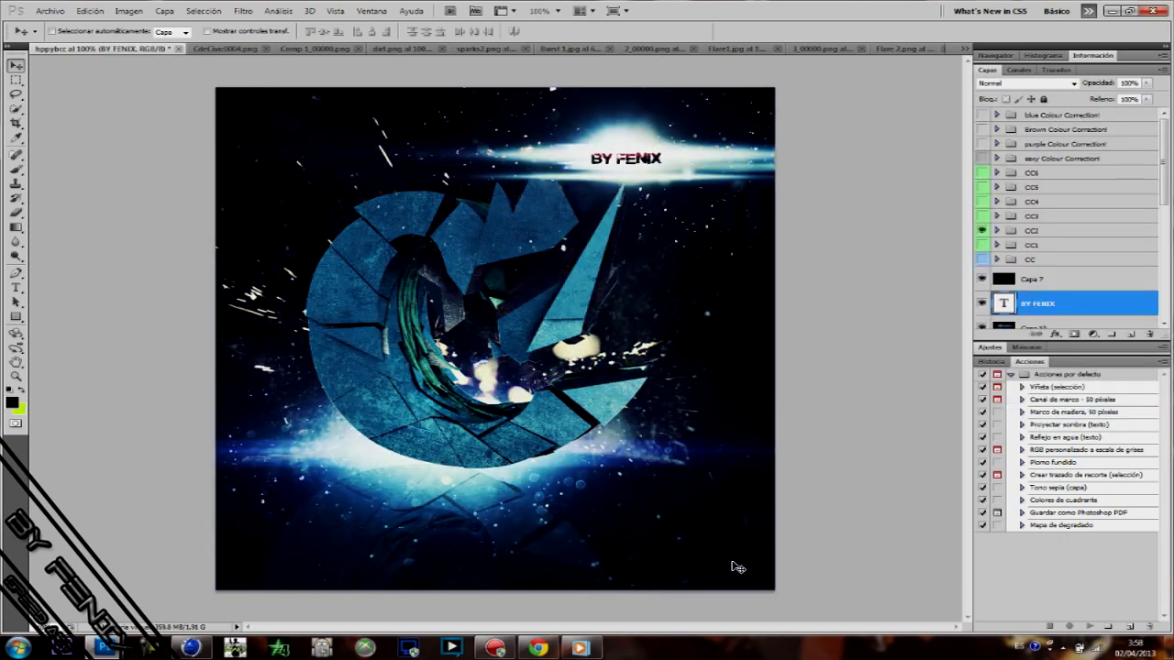
# Merge the visible layers again with the BY FENIX text over the bright flare.
pyautogui.moveTo(1164, 161); pyautogui.dragTo(1164, 284)
pyautogui.rightClick(1034, 123)
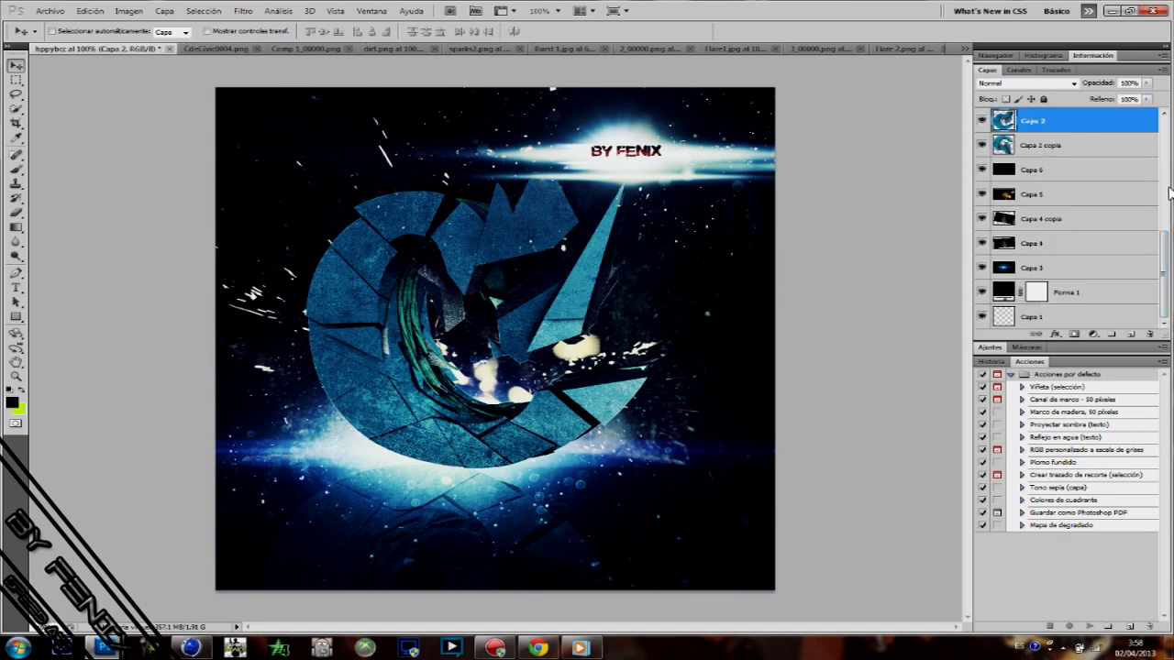
pyautogui.click(1062, 412)
# Close the source image documents, starting with the C render, and keep the finished hppybcc artwork open.
pyautogui.click(260, 49)
pyautogui.click(590, 238)
pyautogui.click(356, 49)
pyautogui.click(389, 49)
pyautogui.click(426, 48)
pyautogui.click(459, 49)
pyautogui.click(458, 49)
pyautogui.click(458, 49)
pyautogui.click(458, 49)
pyautogui.click(324, 49)
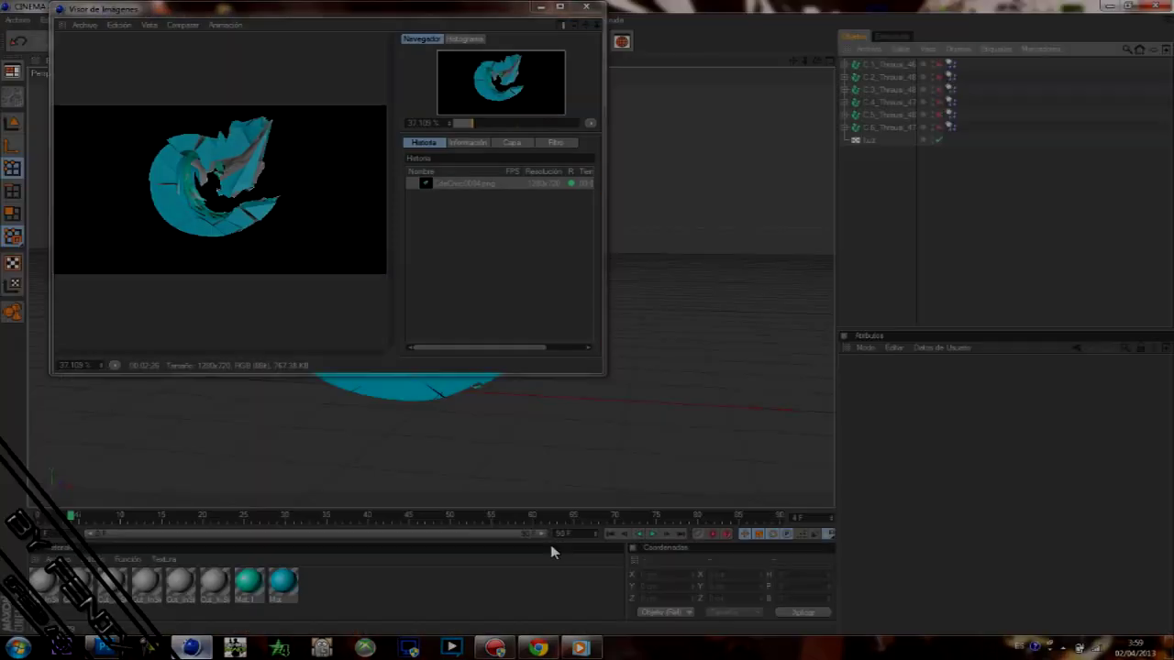